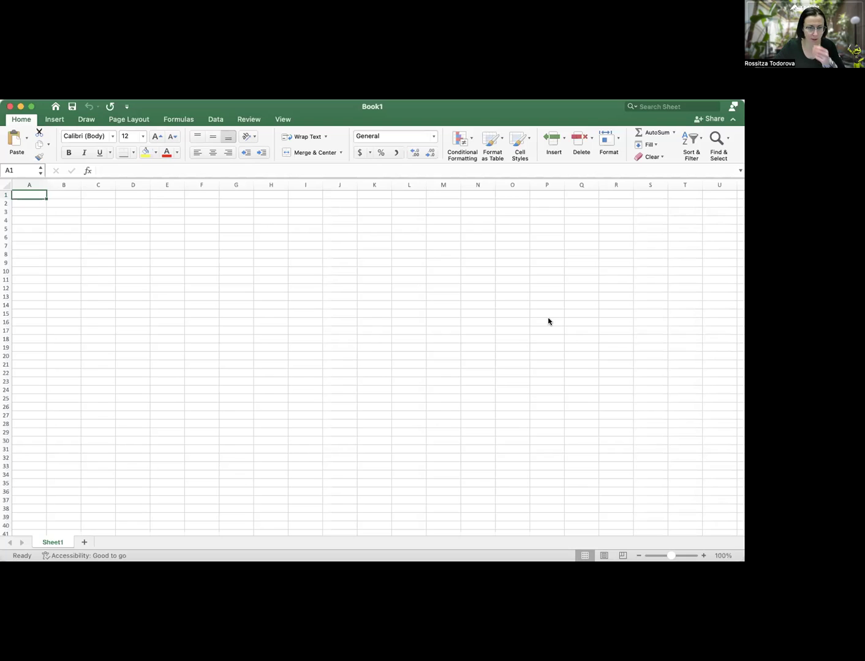
Clear the mistyped entry and put First Name and Last Name headers in A1:B1
{"action": "type", "text": "R"}
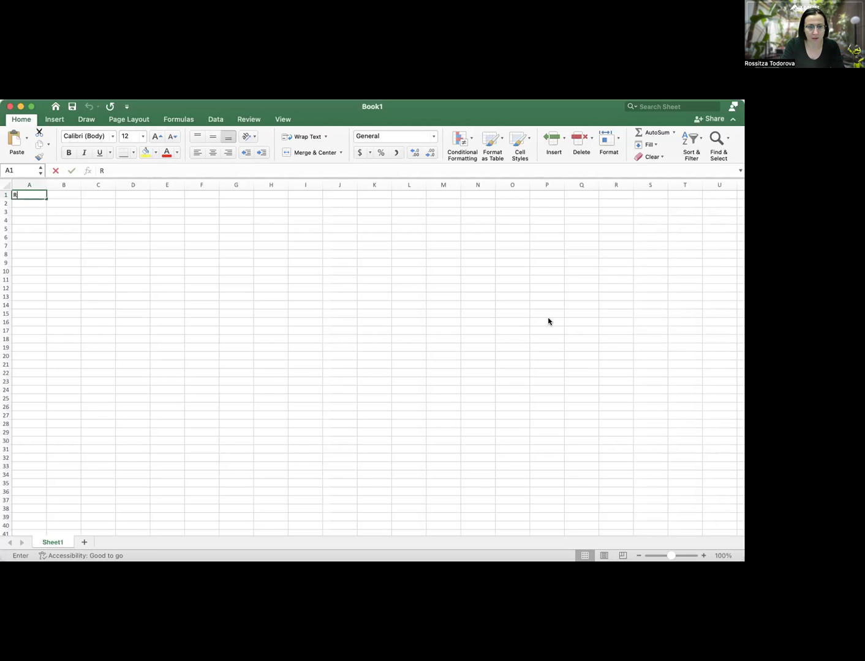
{"action": "type", "text": "os"}
{"action": "key", "text": "BackSpace"}
{"action": "key", "text": "BackSpace"}
{"action": "key", "text": "BackSpace"}
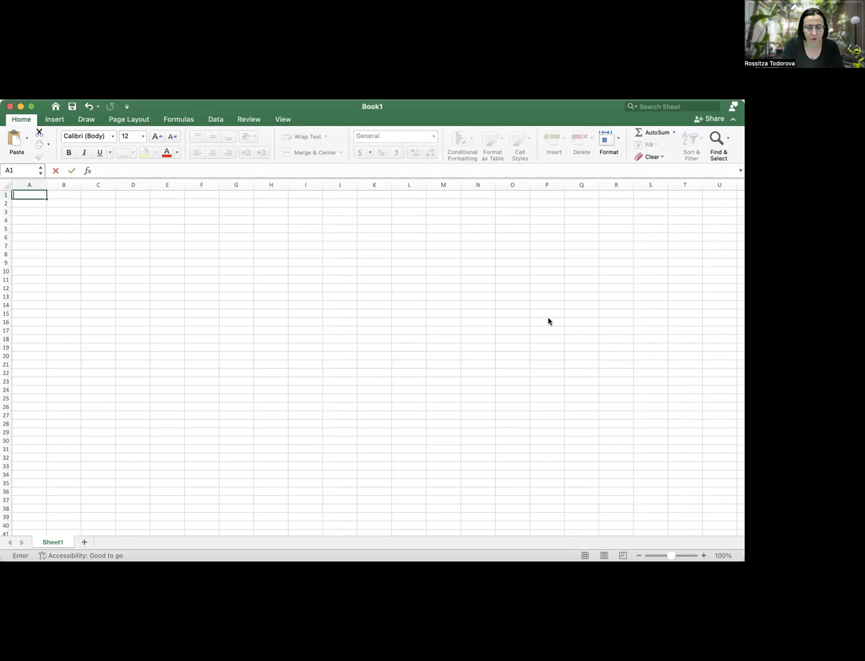
{"action": "left_click", "coordinate": [7, 194]}
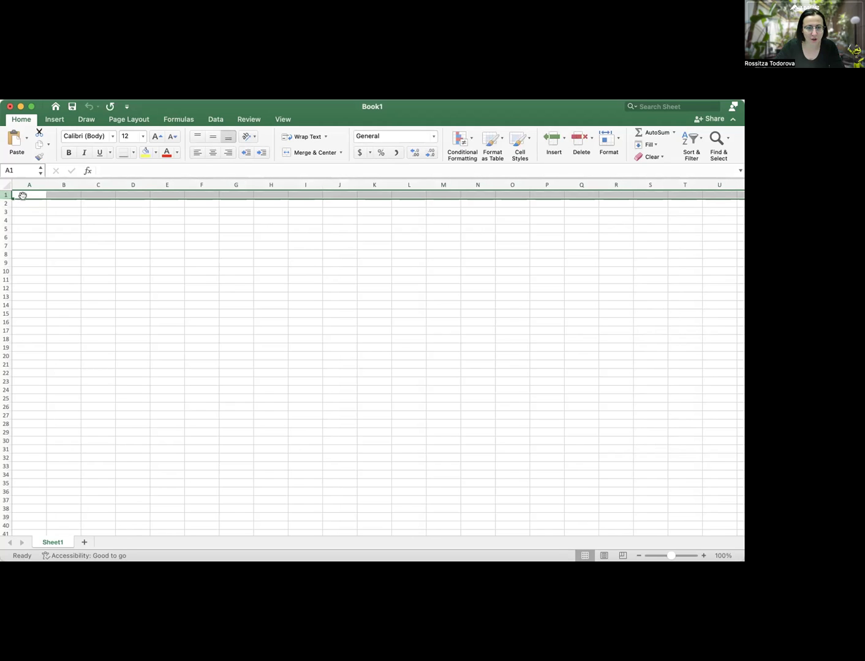
{"action": "left_click", "coordinate": [25, 194]}
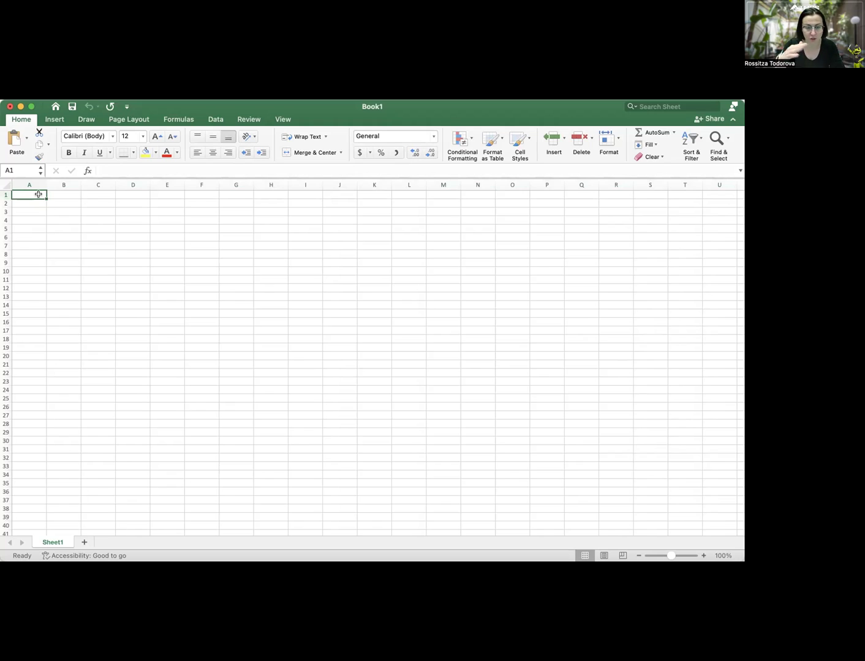
{"action": "type", "text": "First Name"}
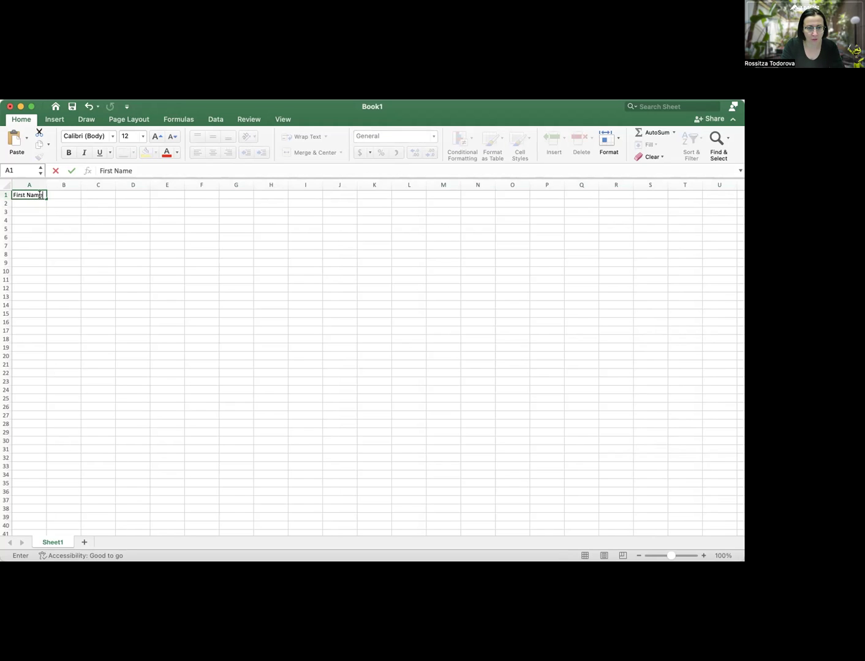
{"action": "key", "text": "Tab"}
{"action": "type", "text": "Last Name"}
{"action": "key", "text": "Tab"}
Add the headers Title, Medium, Year, Website and instagram in C1:G1
{"action": "type", "text": "T"}
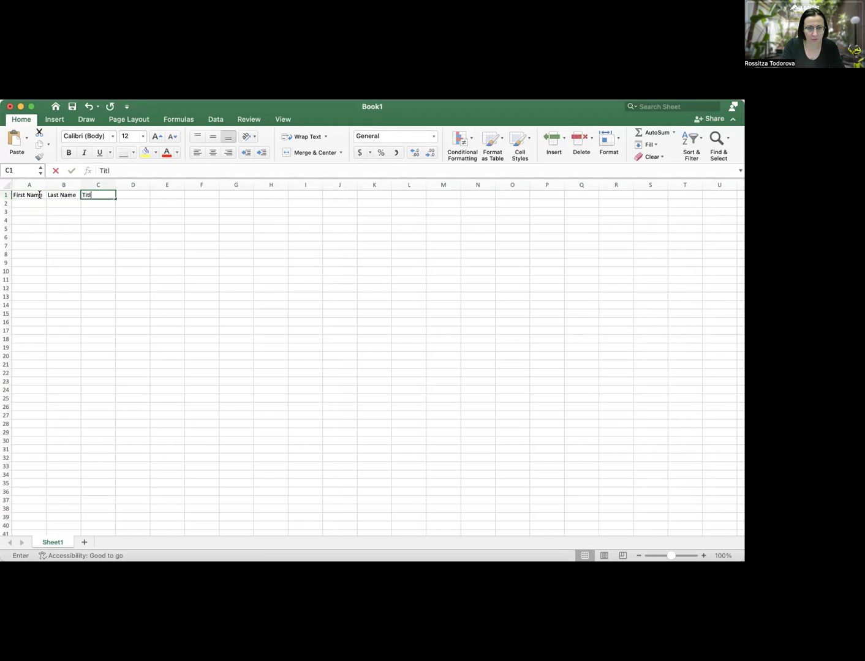
{"action": "type", "text": "itl"}
{"action": "key", "text": "BackSpace"}
{"action": "key", "text": "Tab"}
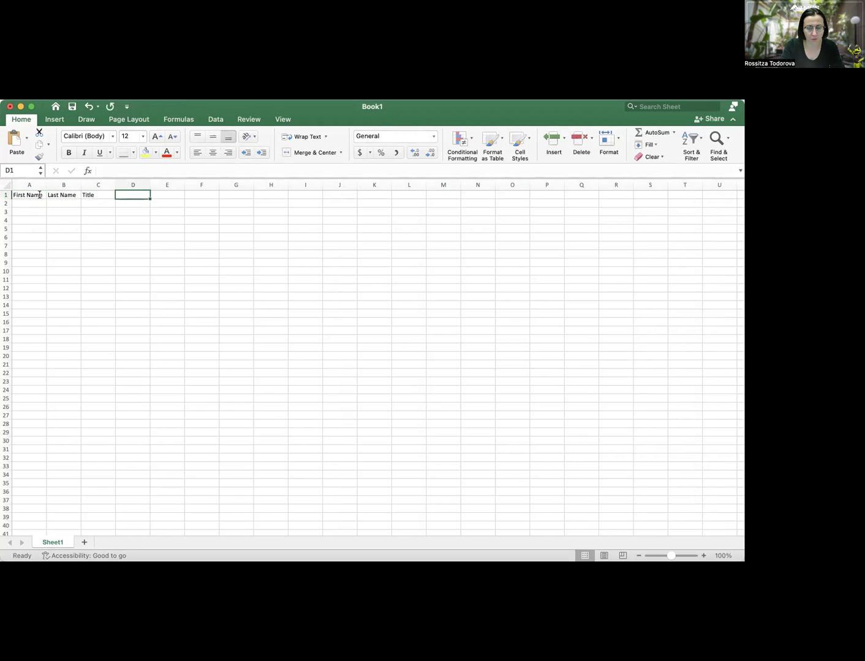
{"action": "type", "text": "Medium"}
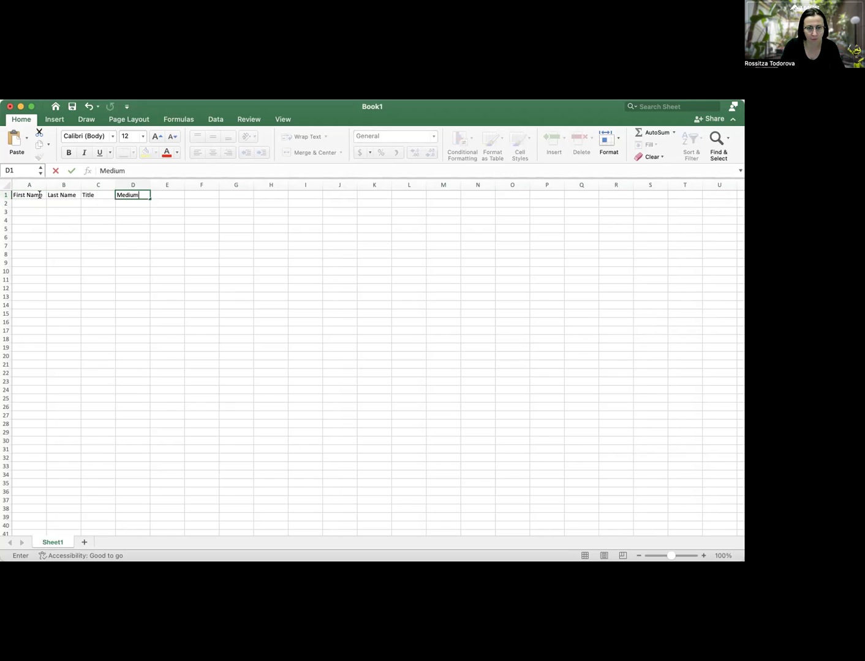
{"action": "key", "text": "Tab"}
{"action": "type", "text": "Ye"}
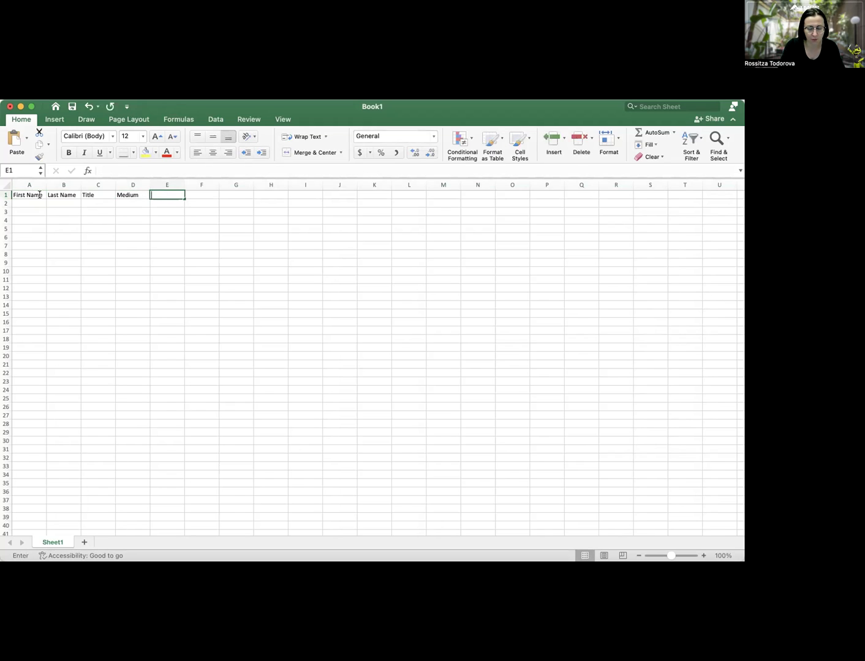
{"action": "type", "text": "ar"}
{"action": "key", "text": "Tab"}
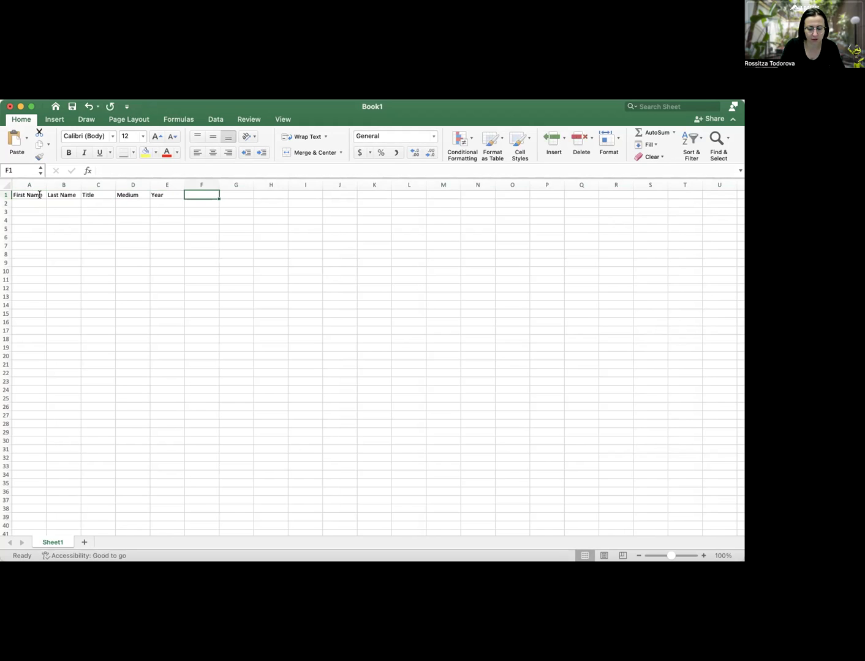
{"action": "type", "text": "Web"}
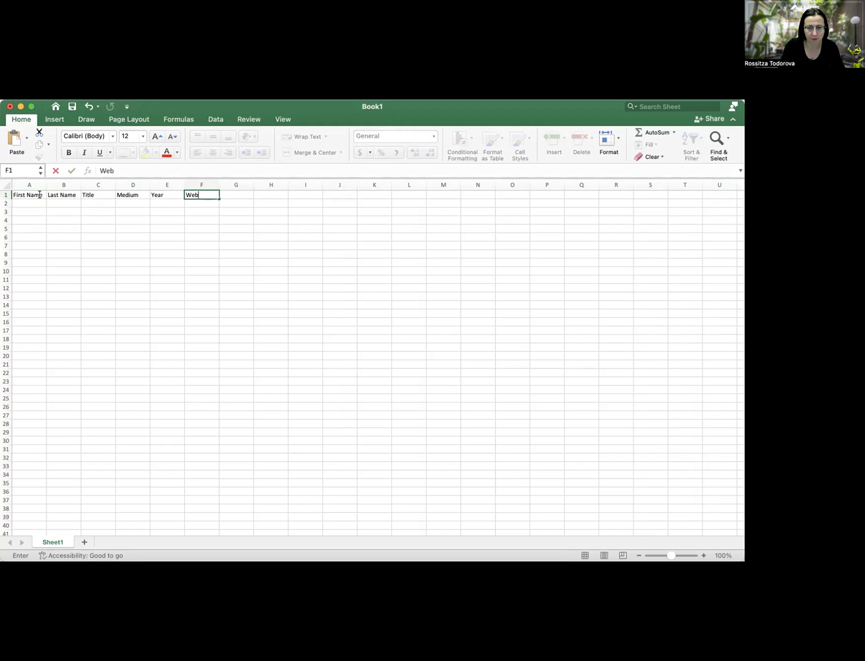
{"action": "type", "text": "site"}
{"action": "key", "text": "Tab"}
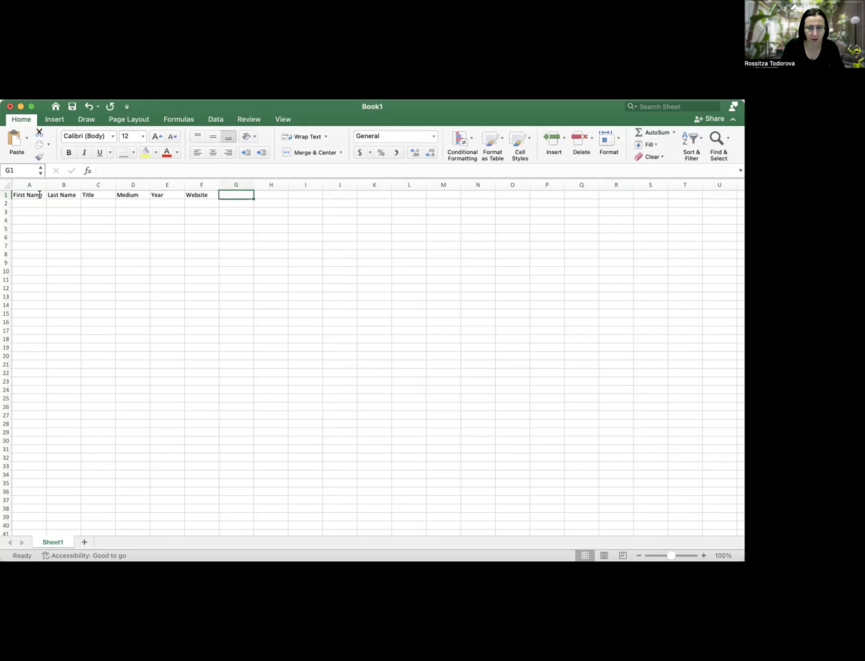
{"action": "type", "text": "instagram"}
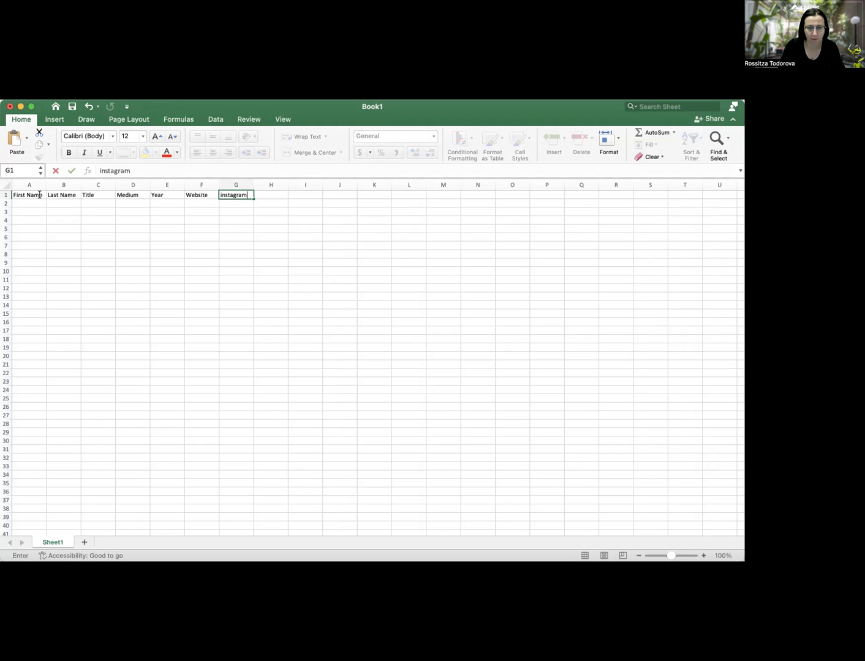
{"action": "key", "text": "Tab"}
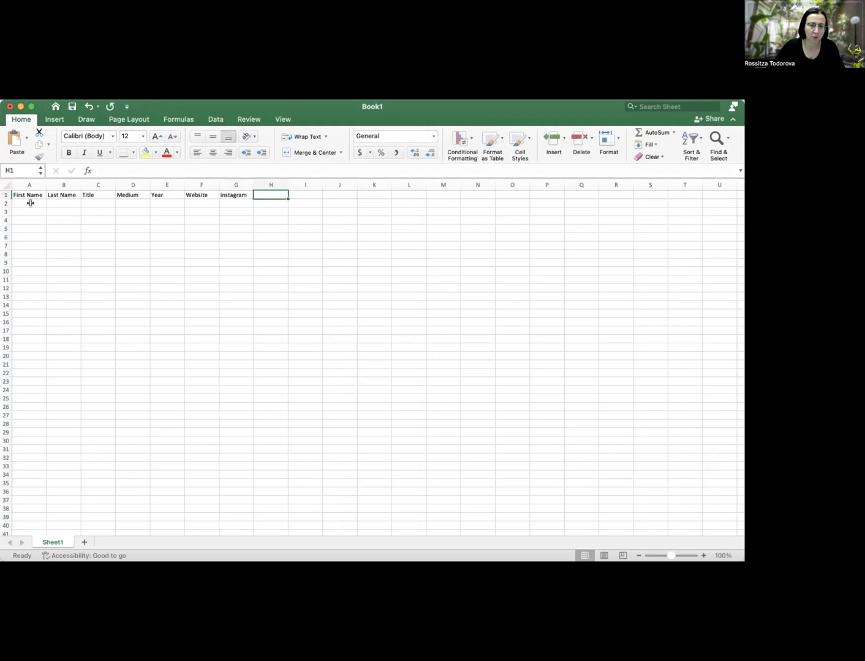
Enter the artist's first name, last name and Title 1 in A2:C2
{"action": "left_click", "coordinate": [30, 202]}
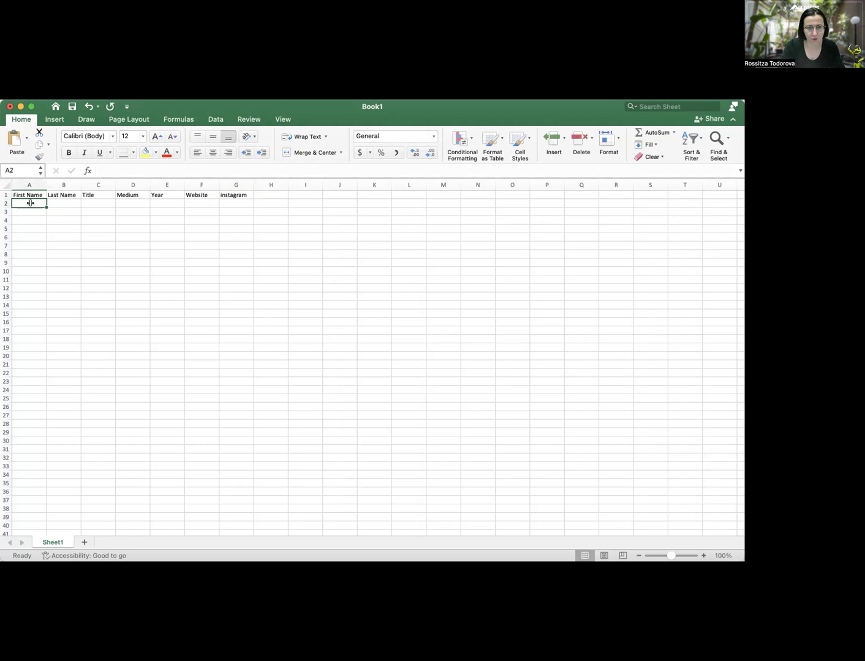
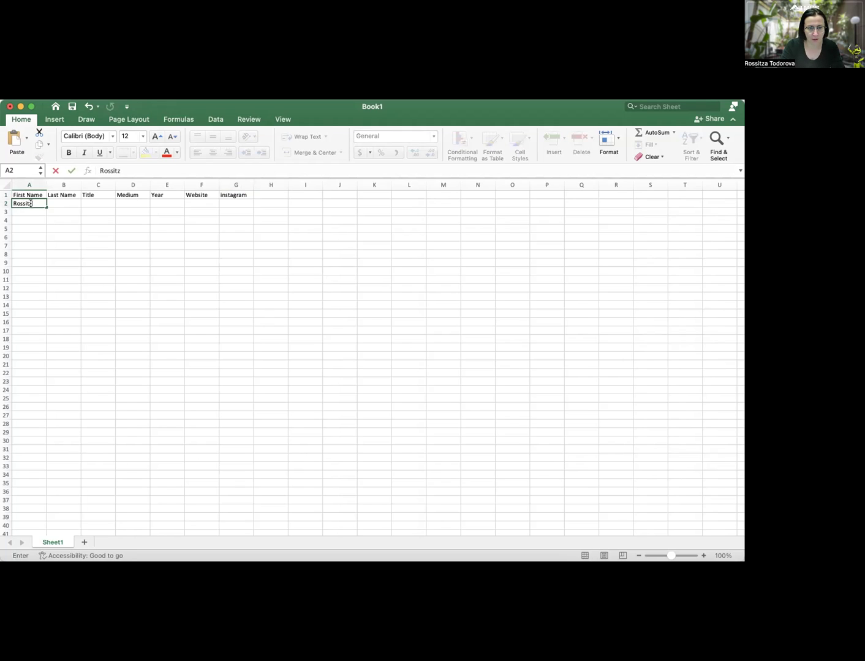
{"action": "key", "text": "Tab"}
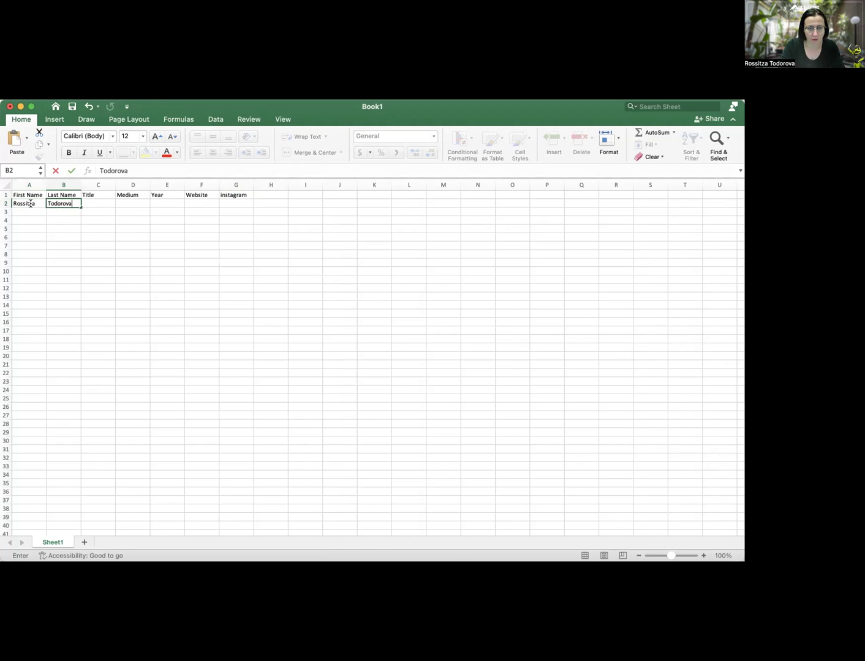
{"action": "key", "text": "Tab"}
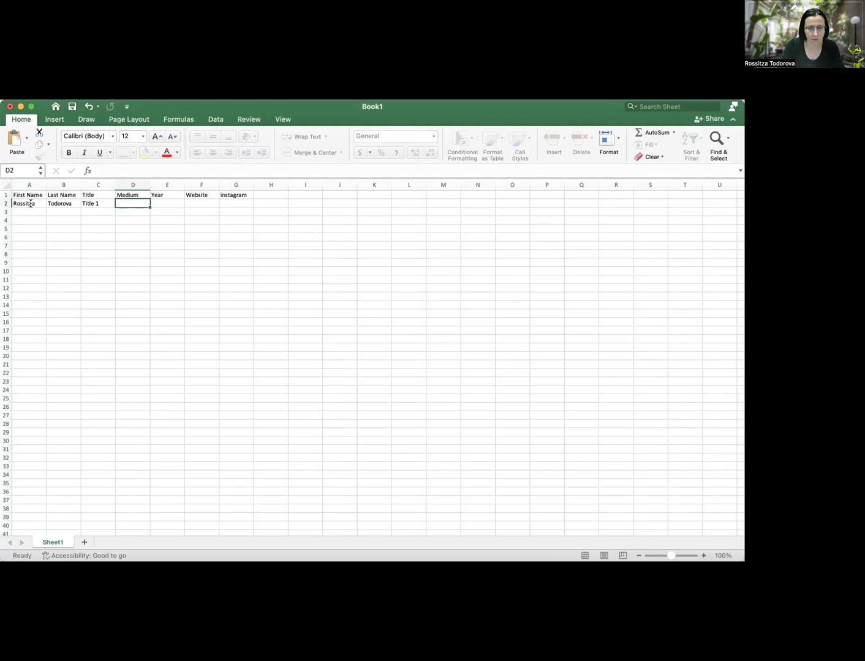
{"action": "key", "text": "Tab"}
Fill D2:G2 with Oil on canvas, 2022, the artist's website and Instagram handle
{"action": "type", "text": "A"}
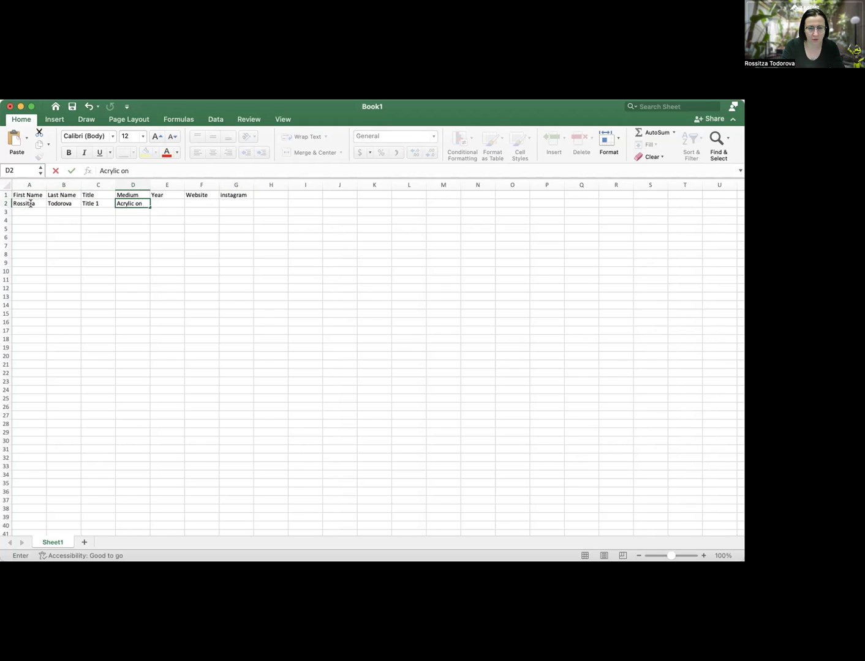
{"action": "type", "text": "cry"}
{"action": "key", "text": "BackSpace"}
{"action": "key", "text": "BackSpace"}
{"action": "key", "text": "BackSpace"}
{"action": "key", "text": "BackSpace"}
{"action": "type", "text": "Oi"}
{"action": "key", "text": "Tab"}
{"action": "type", "text": "2022"}
{"action": "key", "text": "Tab"}
{"action": "type", "text": "www"}
{"action": "key", "text": "BackSpace"}
{"action": "key", "text": "BackSpace"}
{"action": "key", "text": "BackSpace"}
{"action": "type", "text": "rossitza.art"}
{"action": "key", "text": "Tab"}
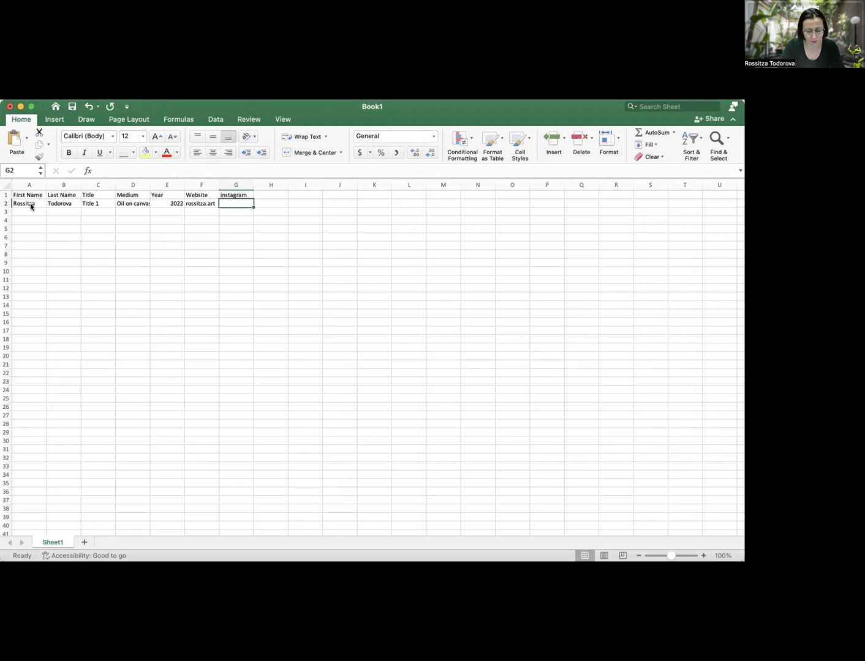
{"action": "type", "text": "@rossitza"}
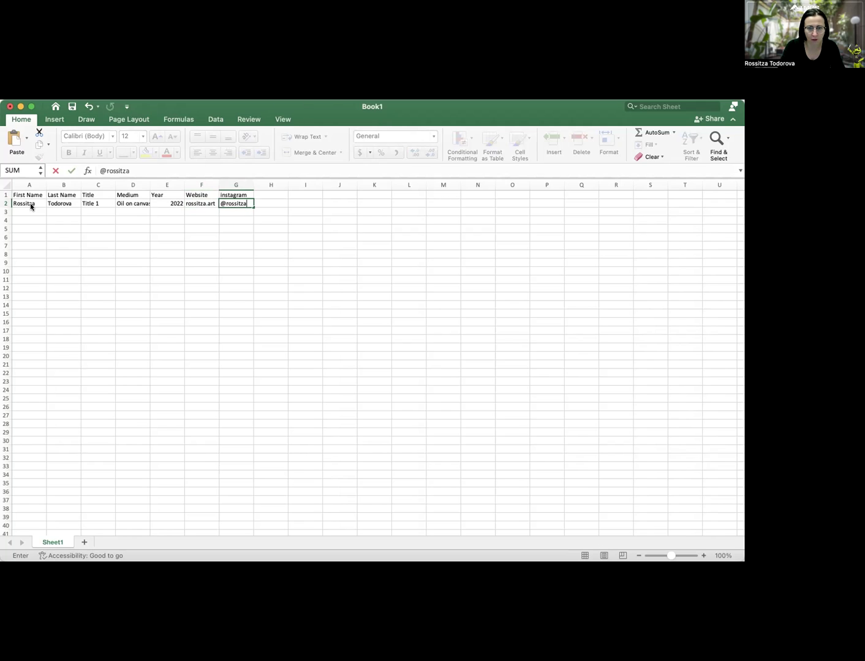
{"action": "key", "text": "Return"}
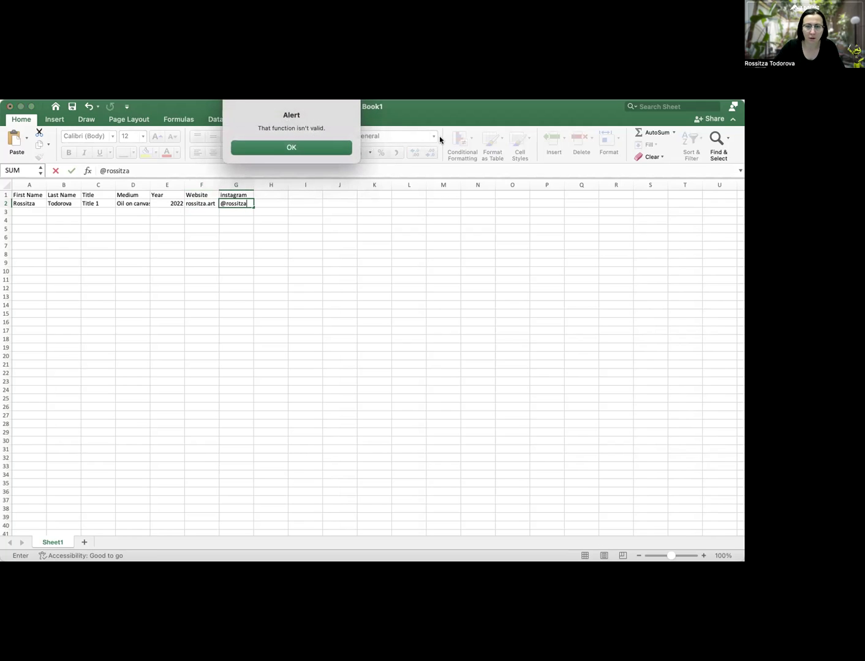
Dismiss the invalid-function alert and delete the leading @ from the handle in G2
{"action": "left_click", "coordinate": [340, 149]}
{"action": "type", "text": "="}
{"action": "left_click", "coordinate": [147, 397]}
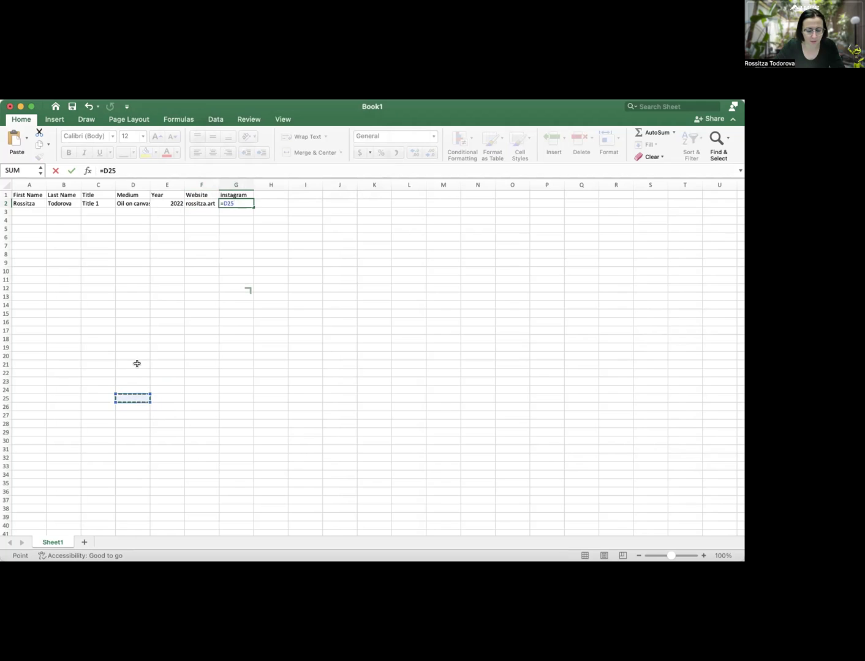
{"action": "key", "text": "super+z"}
{"action": "type", "text": "="}
{"action": "left_click", "coordinate": [239, 262]}
{"action": "key", "text": "super+z"}
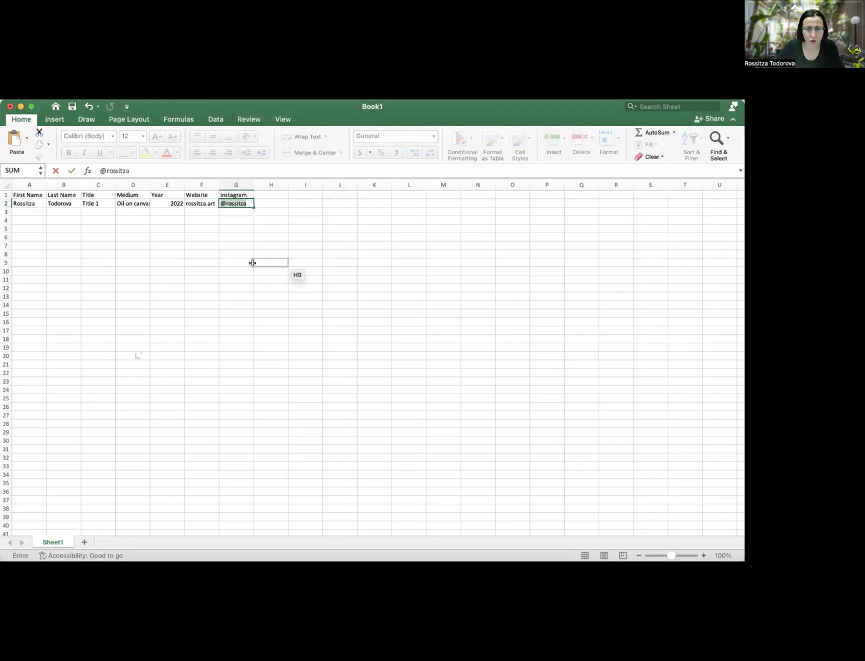
{"action": "type", "text": "="}
{"action": "left_click", "coordinate": [270, 203]}
{"action": "key", "text": "super+z"}
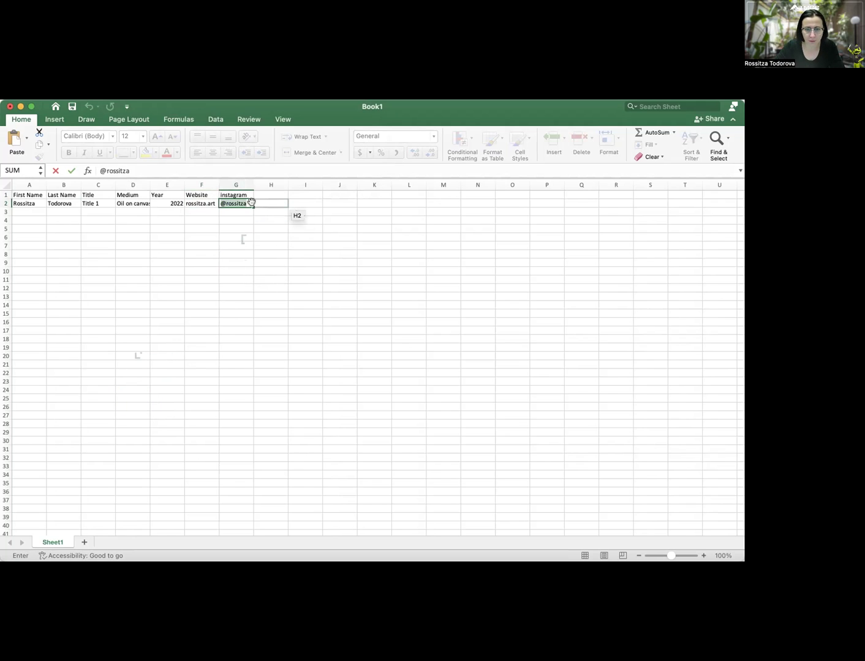
{"action": "left_click", "coordinate": [244, 204]}
{"action": "left_click", "coordinate": [226, 203]}
{"action": "key", "text": "BackSpace"}
Copy the completed row 2 into rows 3 through 11
{"action": "left_click", "coordinate": [206, 232]}
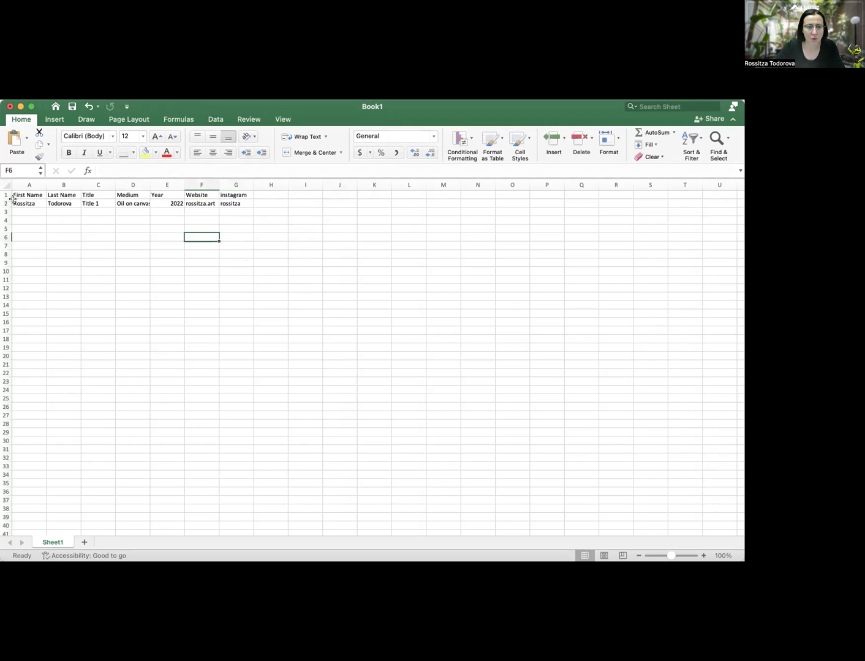
{"action": "left_click", "coordinate": [15, 202]}
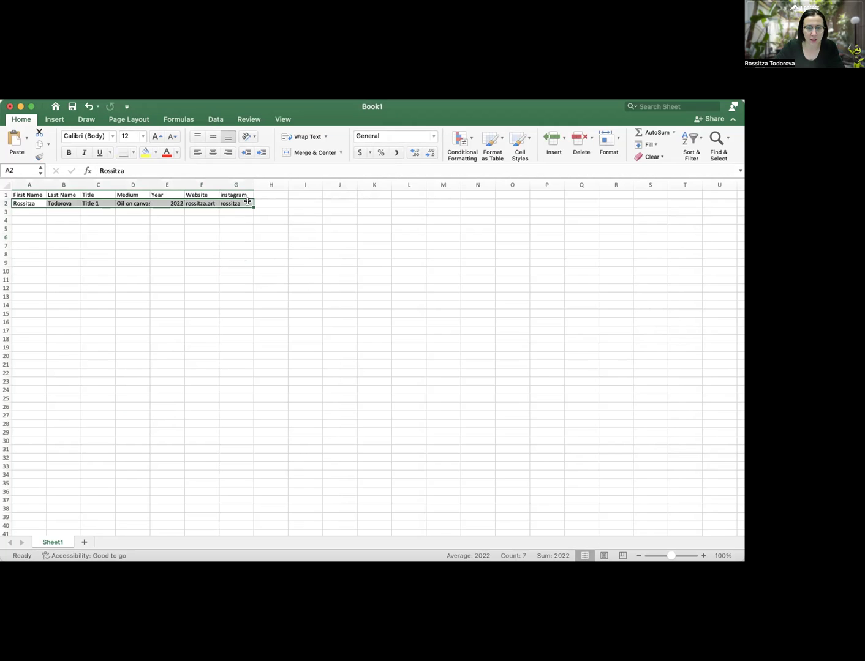
{"action": "key", "text": "super+c"}
{"action": "left_click_drag", "start_coordinate": [30, 213], "coordinate": [247, 279]}
{"action": "key", "text": "super+v"}
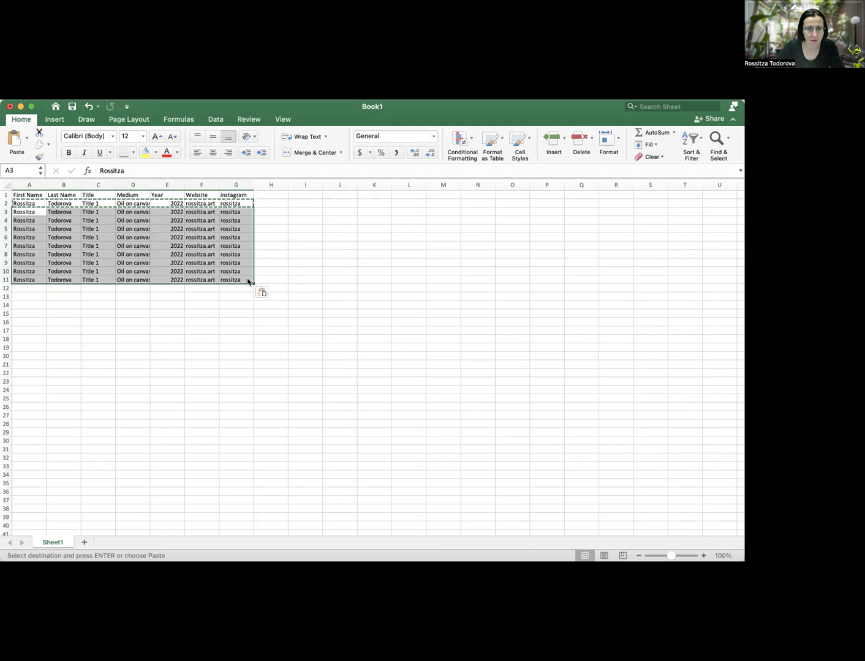
{"action": "left_click", "coordinate": [160, 397]}
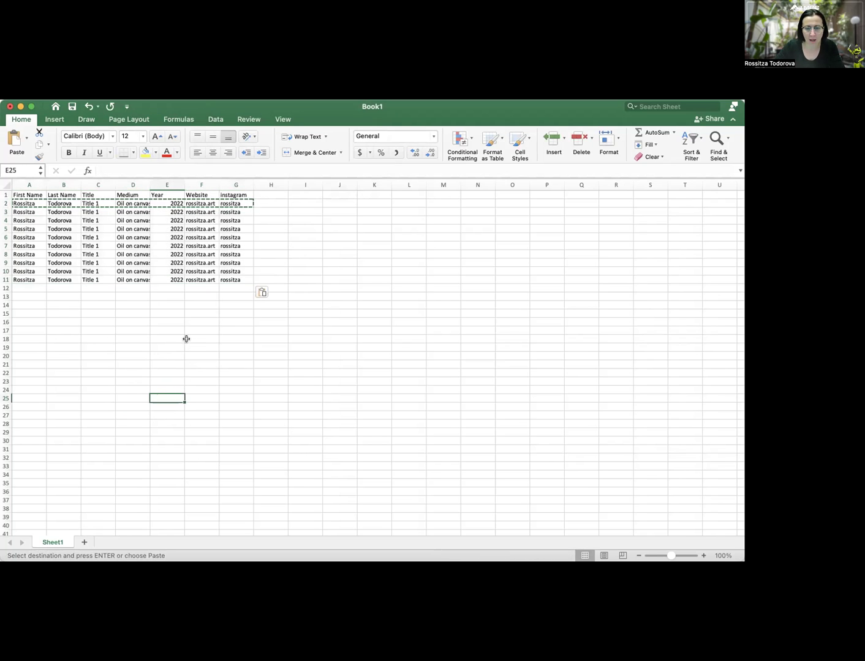
Change the titles in C3 and C4 to Title 2 and Title 3
{"action": "left_click", "coordinate": [102, 213]}
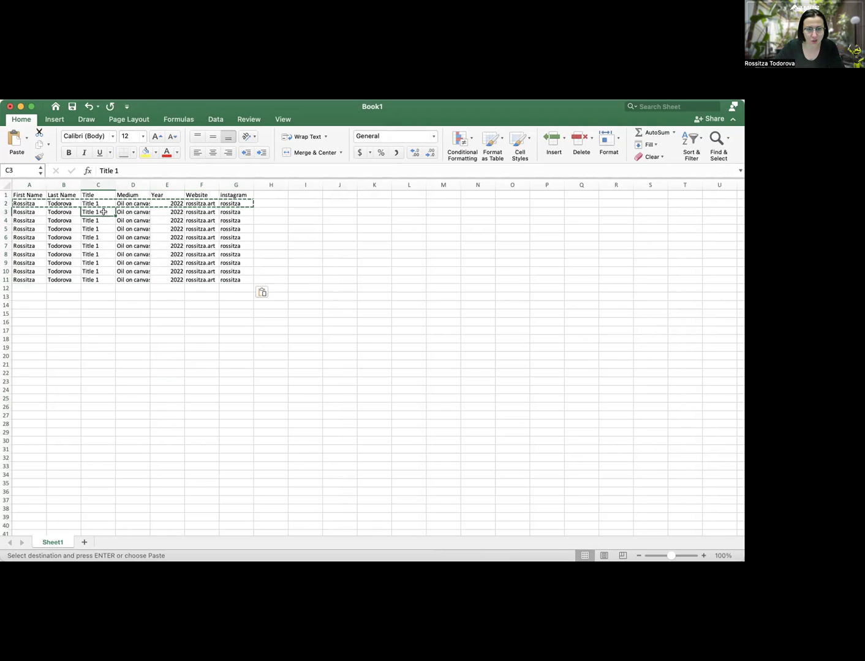
{"action": "double_click", "coordinate": [104, 213]}
{"action": "type", "text": "2"}
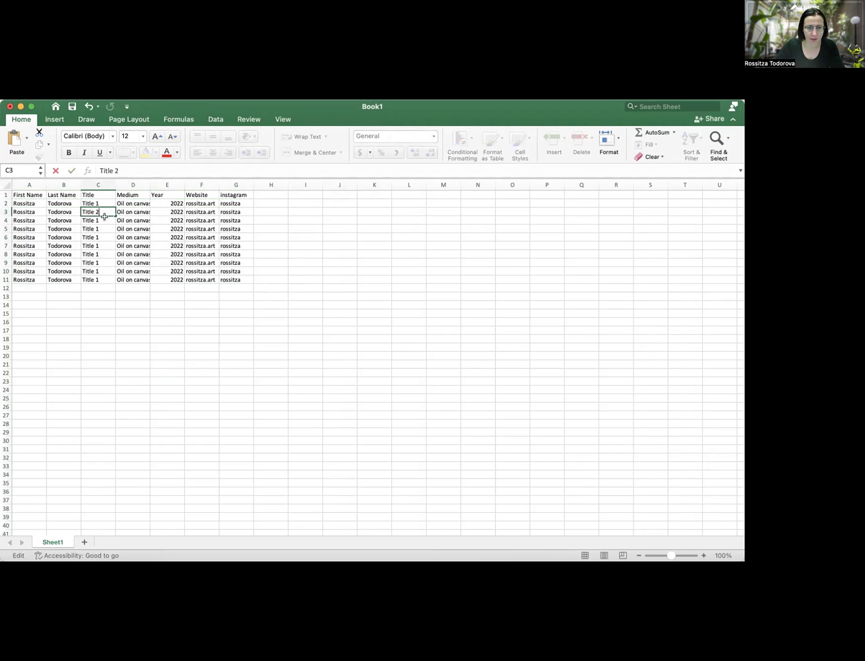
{"action": "key", "text": "Return"}
{"action": "key", "text": "BackSpace"}
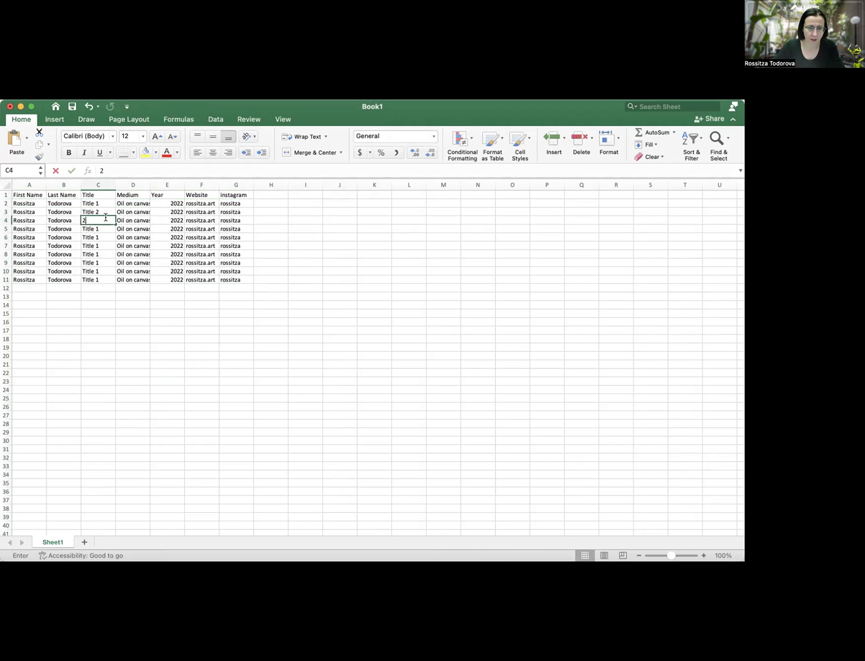
{"action": "key", "text": "Return"}
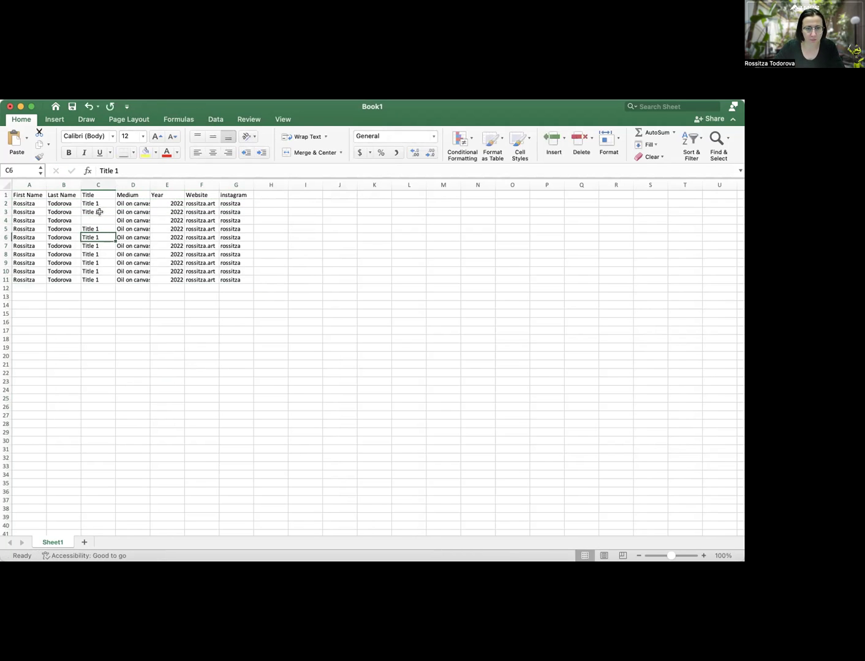
{"action": "left_click", "coordinate": [98, 213]}
{"action": "key", "text": "super+c"}
{"action": "left_click", "coordinate": [100, 220]}
{"action": "key", "text": "super+v"}
{"action": "double_click", "coordinate": [106, 218]}
{"action": "key", "text": "BackSpace"}
{"action": "type", "text": "3"}
{"action": "left_click", "coordinate": [104, 227]}
Renumber C5, C6 and C7 to Title 4, Title 5 and Title 6
{"action": "double_click", "coordinate": [104, 228]}
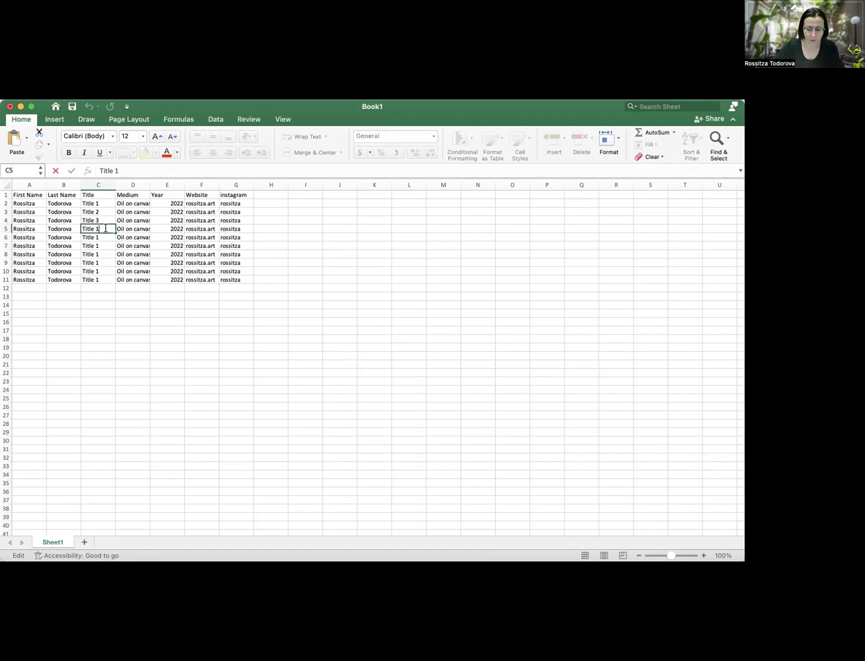
{"action": "type", "text": "2"}
{"action": "key", "text": "BackSpace"}
{"action": "type", "text": "4"}
{"action": "left_click", "coordinate": [107, 237]}
{"action": "key", "text": "super+Down"}
{"action": "double_click", "coordinate": [108, 236]}
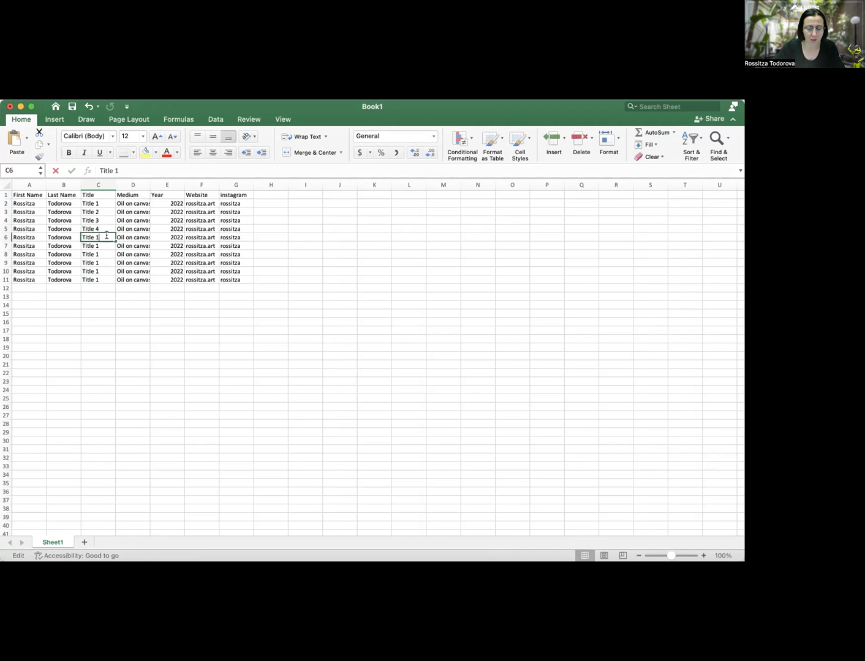
{"action": "key", "text": "BackSpace"}
{"action": "type", "text": "5"}
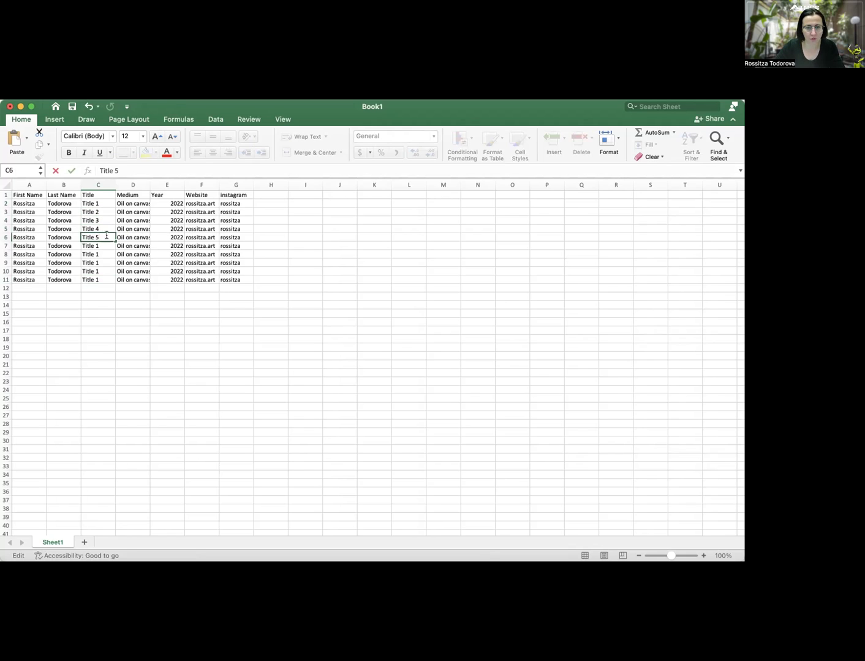
{"action": "left_click", "coordinate": [103, 246]}
{"action": "double_click", "coordinate": [104, 246]}
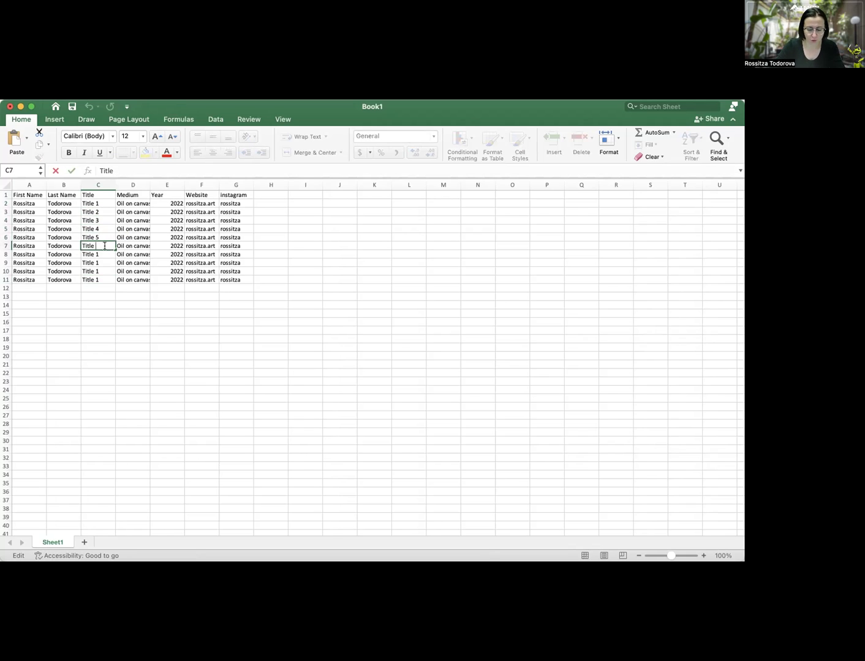
{"action": "type", "text": "6"}
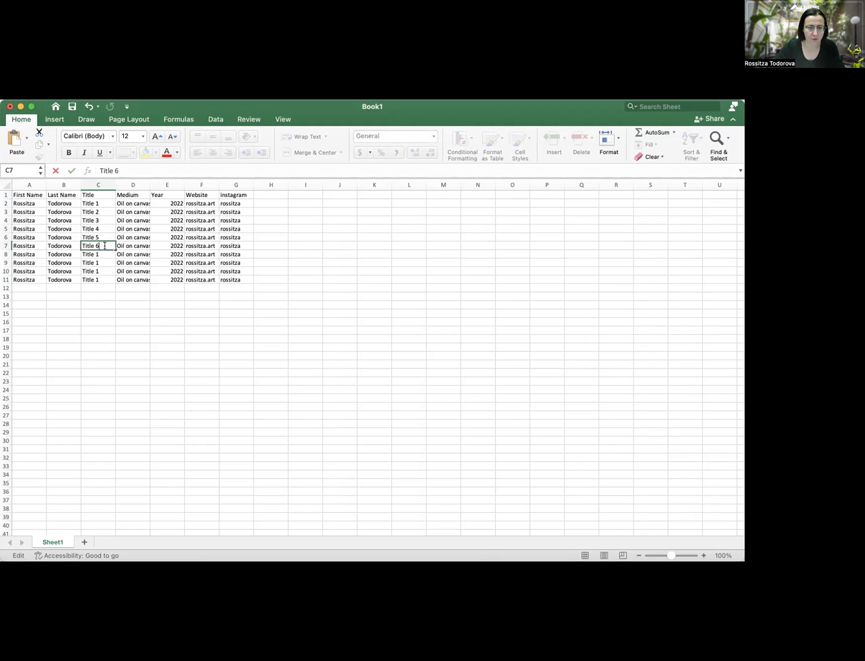
{"action": "left_click", "coordinate": [106, 254]}
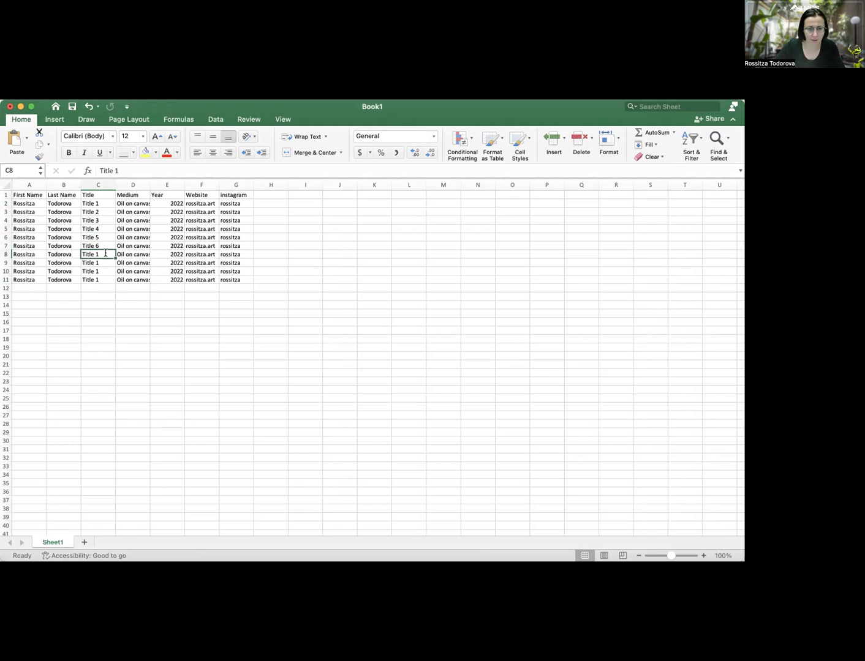
Make cell C8 read Title 7
{"action": "type", "text": "7"}
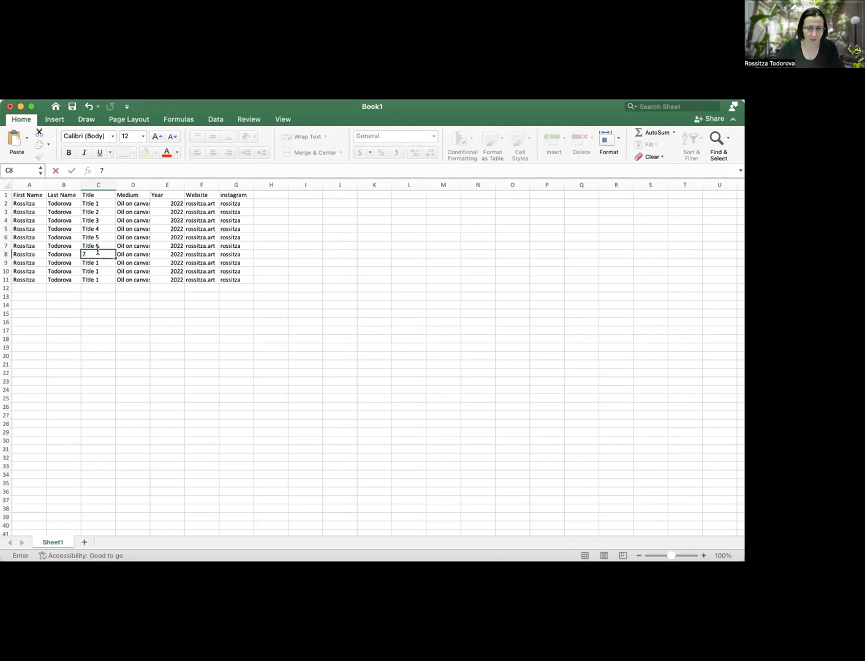
{"action": "left_click", "coordinate": [106, 245]}
{"action": "key", "text": "super+c"}
{"action": "left_click", "coordinate": [104, 256]}
{"action": "key", "text": "super+v"}
{"action": "double_click", "coordinate": [105, 253]}
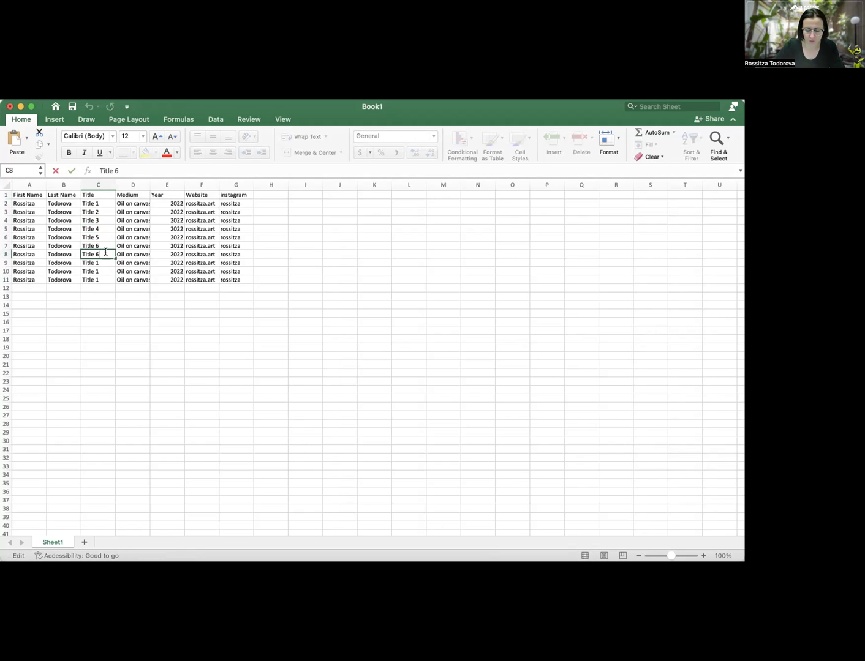
{"action": "key", "text": "BackSpace"}
{"action": "type", "text": "7"}
{"action": "key", "text": "Tab"}
{"action": "key", "text": "Down"}
{"action": "key", "text": "Left"}
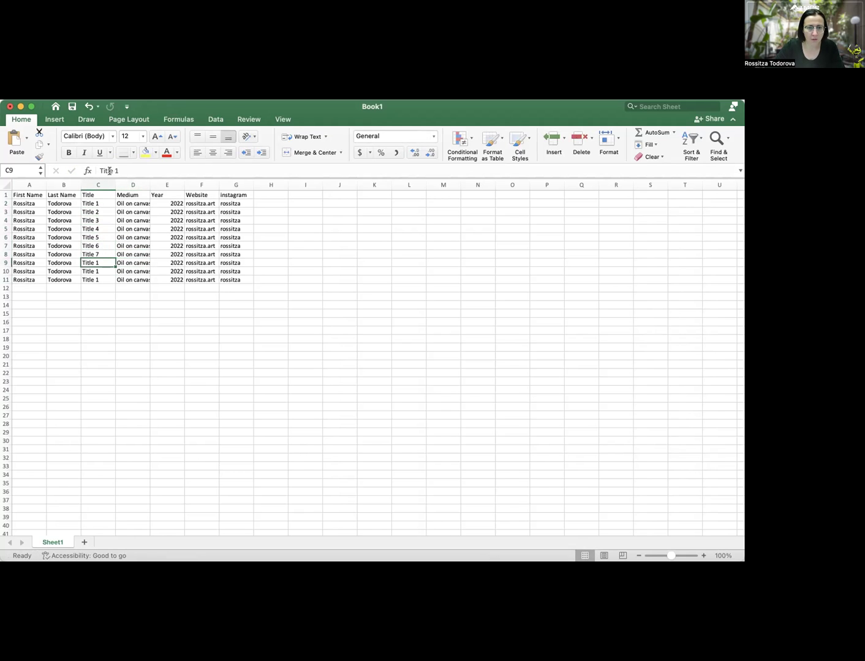
Renumber C9, C10 and C11 to Title 8, Title 9 and Title 10
{"action": "left_click", "coordinate": [118, 171]}
{"action": "key", "text": "BackSpace"}
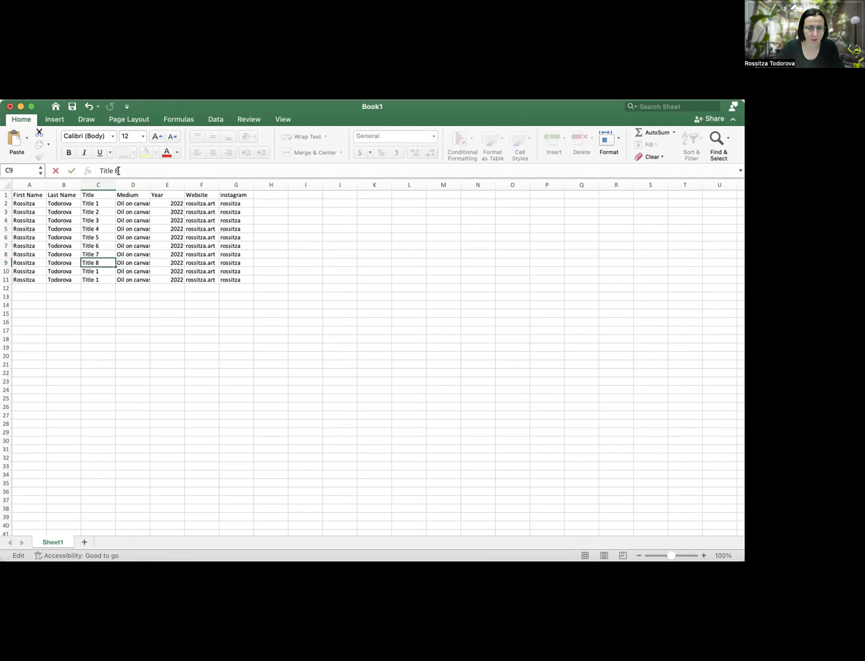
{"action": "type", "text": "8"}
{"action": "key", "text": "Return"}
{"action": "left_click", "coordinate": [124, 169]}
{"action": "key", "text": "BackSpace"}
{"action": "type", "text": "9"}
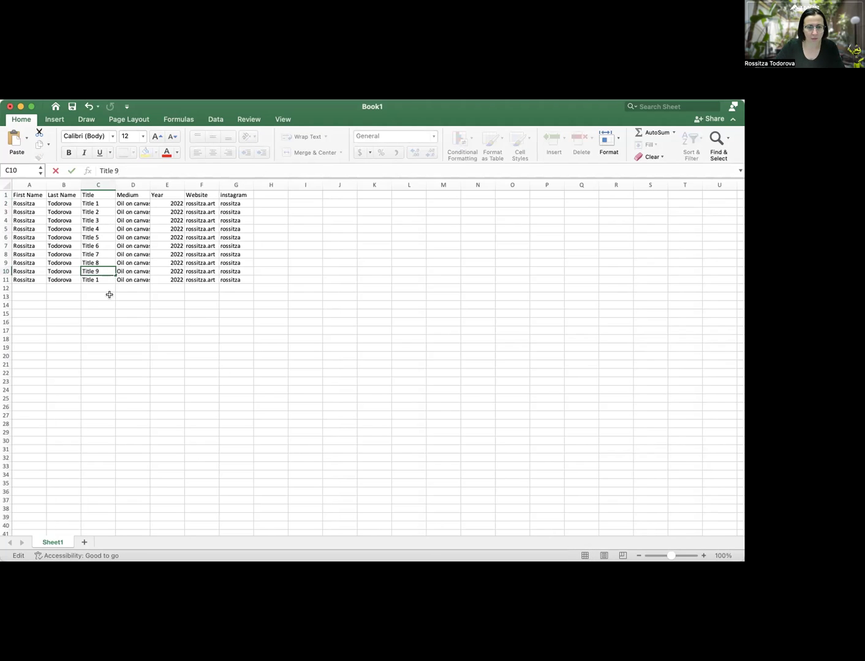
{"action": "key", "text": "Return"}
{"action": "left_click", "coordinate": [129, 170]}
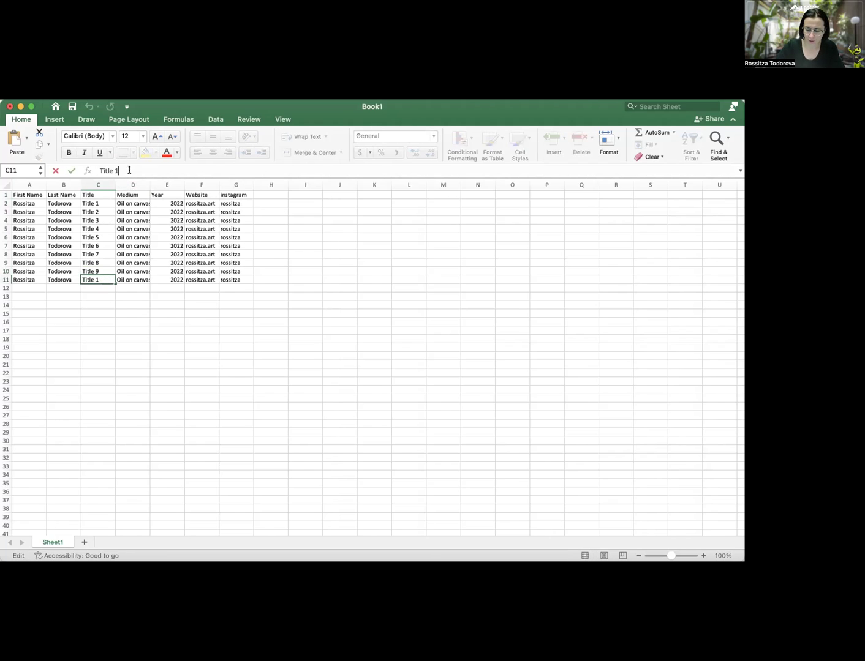
{"action": "type", "text": "0"}
{"action": "left_click", "coordinate": [110, 304]}
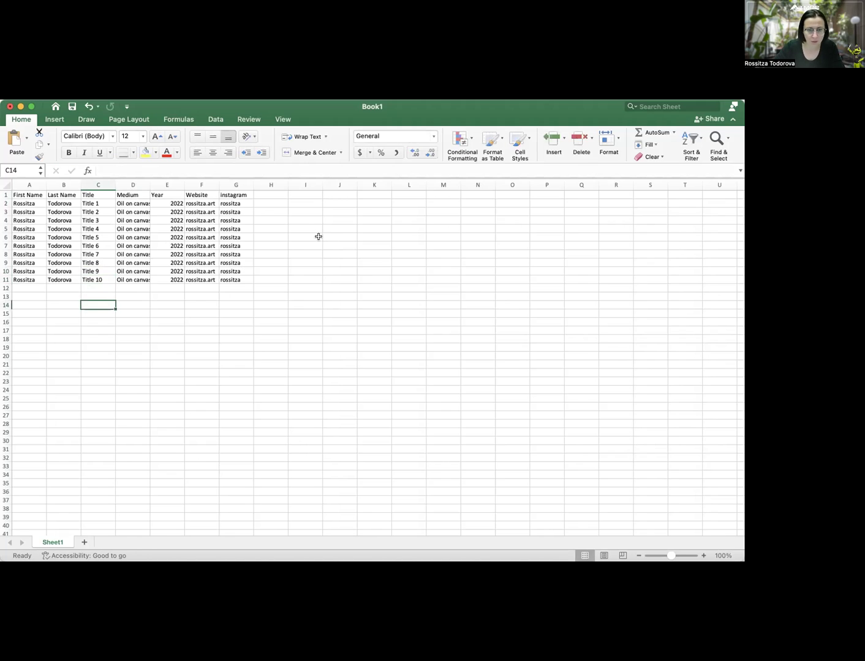
{"action": "left_click", "coordinate": [21, 118]}
Save the artwork workbook under the name Todorova Labels Nov28
{"action": "left_click", "coordinate": [23, 121]}
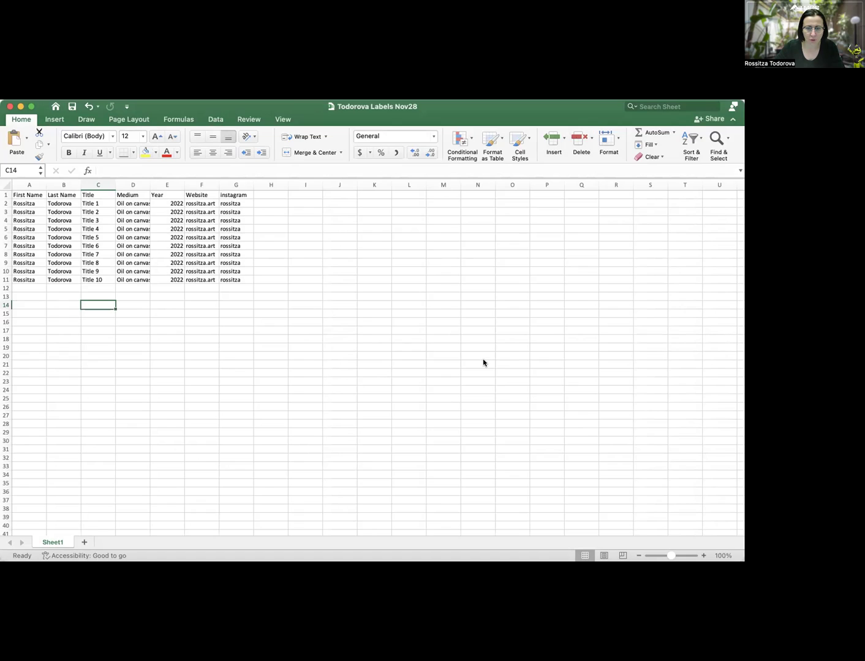
Switch from Excel to the blank Word Document1
{"action": "key", "text": "super+Tab"}
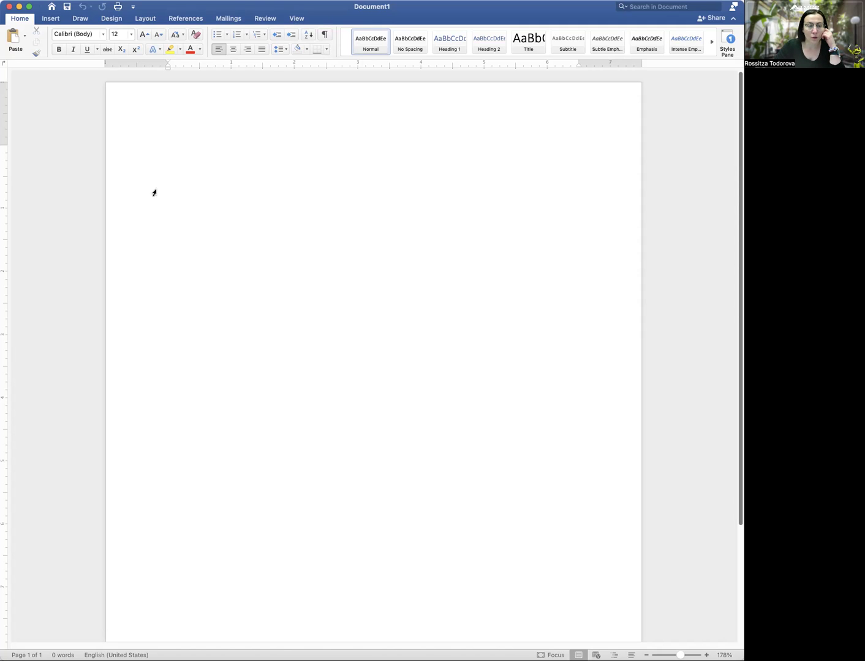
In the Labels options, pick Avery US Letter 5160 Address Labels and confirm
{"action": "left_click", "coordinate": [234, 19]}
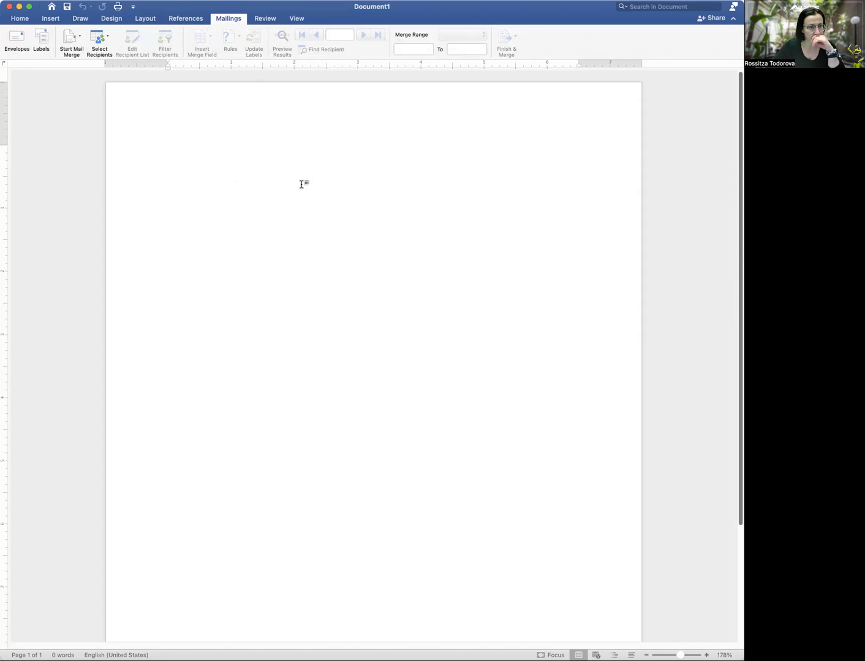
{"action": "left_click", "coordinate": [42, 40]}
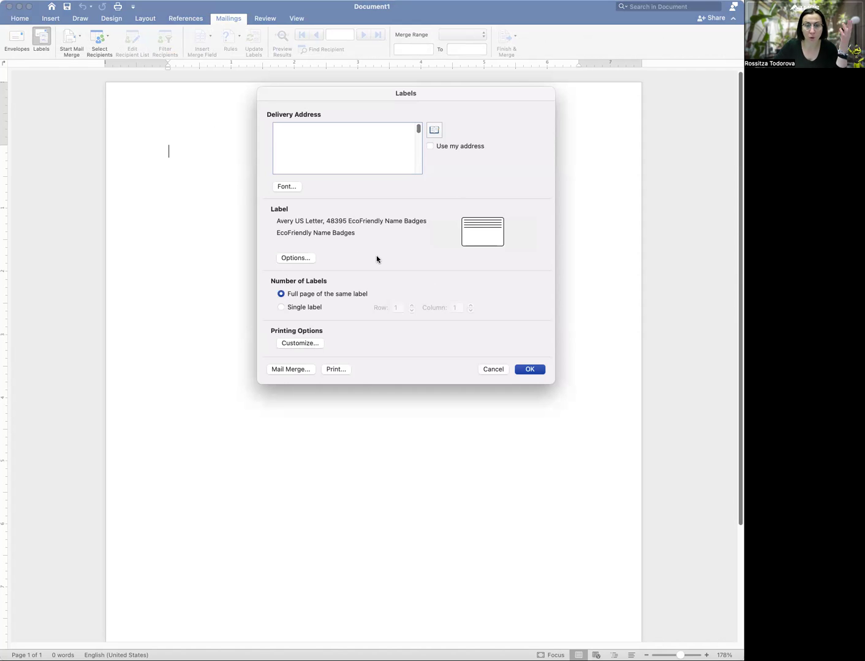
{"action": "left_click", "coordinate": [293, 257]}
{"action": "left_click", "coordinate": [335, 174]}
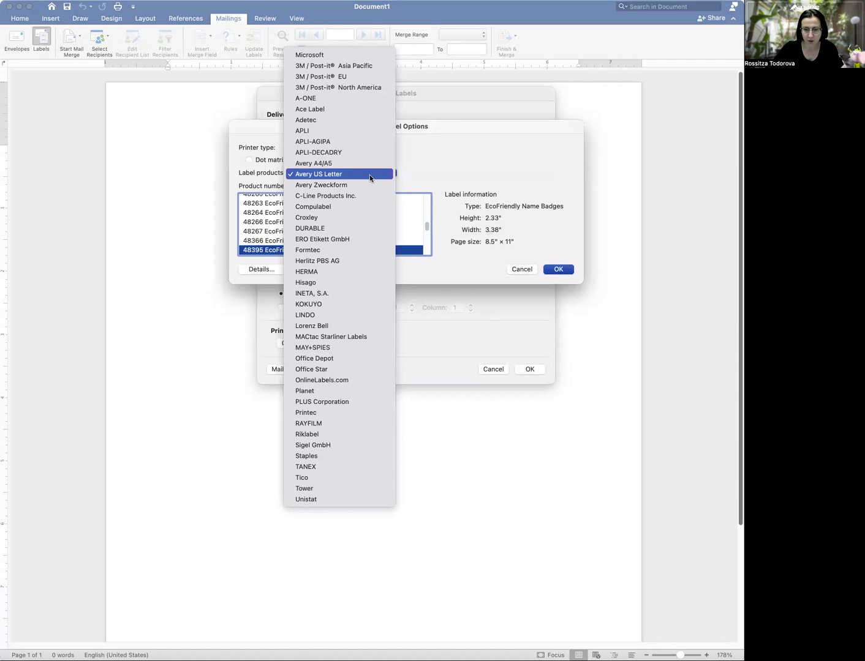
{"action": "left_click", "coordinate": [369, 174]}
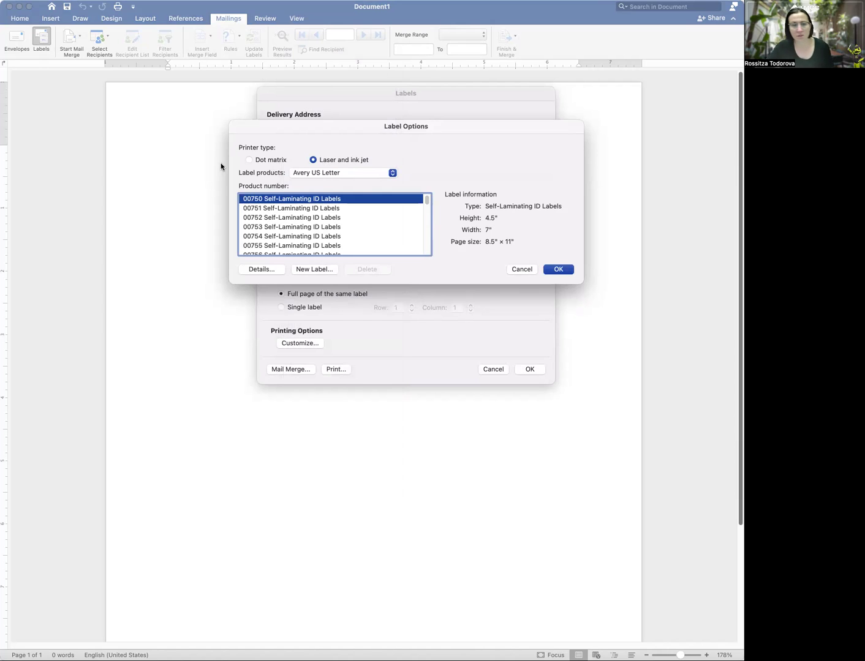
{"action": "scroll", "coordinate": [329, 227], "scroll_direction": "down", "scroll_amount": 15}
{"action": "scroll", "coordinate": [327, 226], "scroll_direction": "down", "scroll_amount": 15}
{"action": "scroll", "coordinate": [326, 225], "scroll_direction": "down", "scroll_amount": 15}
{"action": "scroll", "coordinate": [326, 226], "scroll_direction": "down", "scroll_amount": 15}
{"action": "scroll", "coordinate": [326, 225], "scroll_direction": "up", "scroll_amount": 5}
{"action": "scroll", "coordinate": [326, 226], "scroll_direction": "up", "scroll_amount": 2}
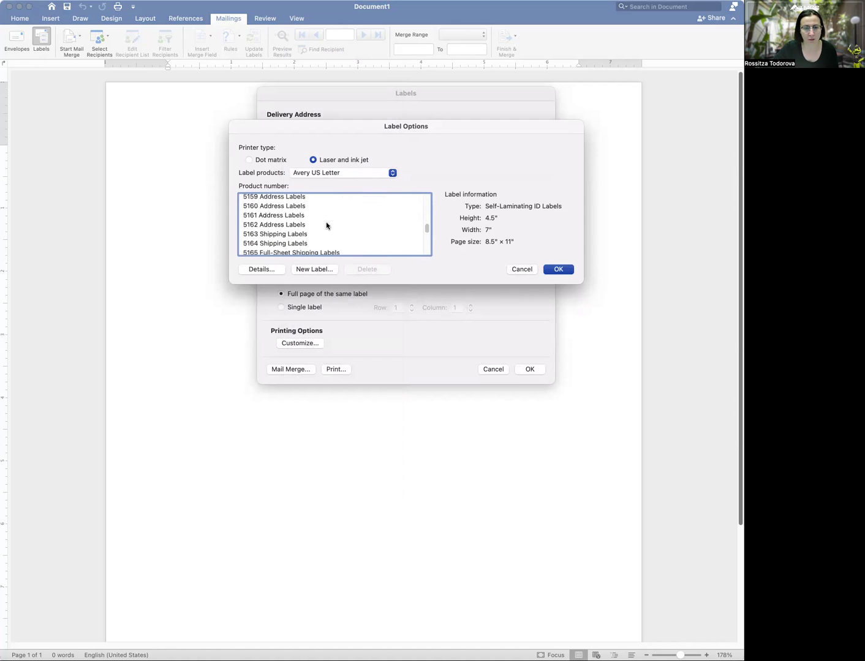
{"action": "left_click", "coordinate": [298, 207]}
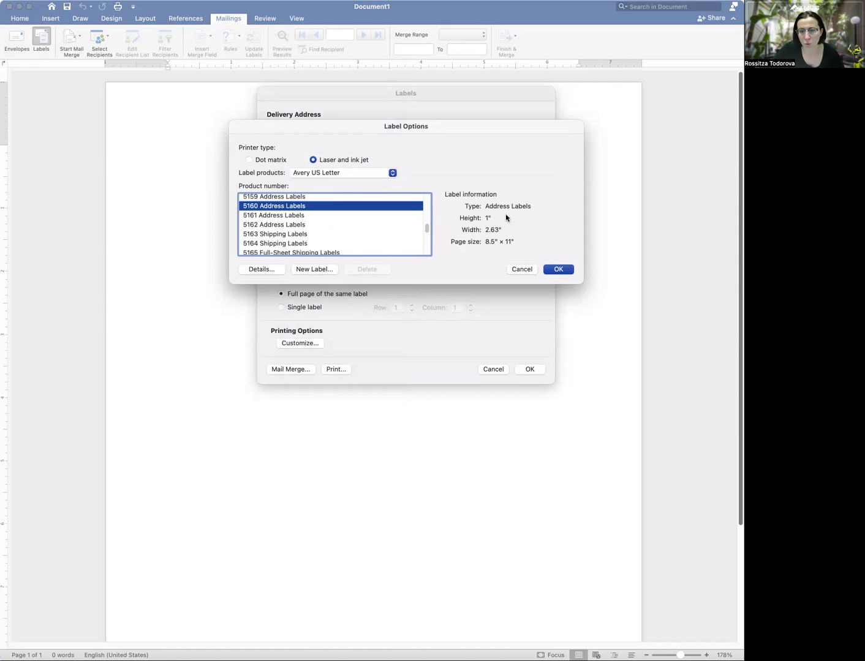
{"action": "left_click", "coordinate": [553, 270]}
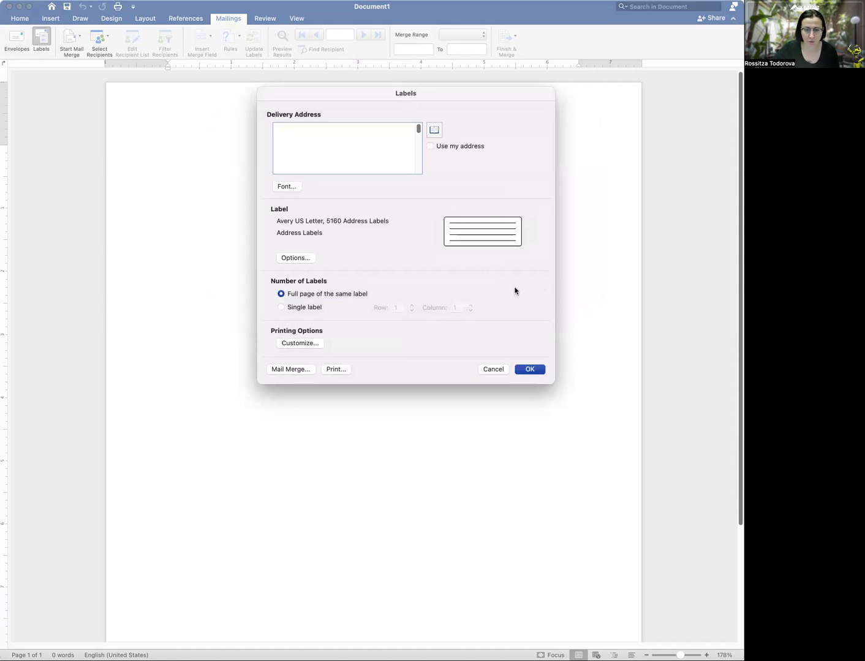
Create the 5160 label sheet and start a Labels mail merge keeping 5160 Address Labels
{"action": "left_click", "coordinate": [529, 371]}
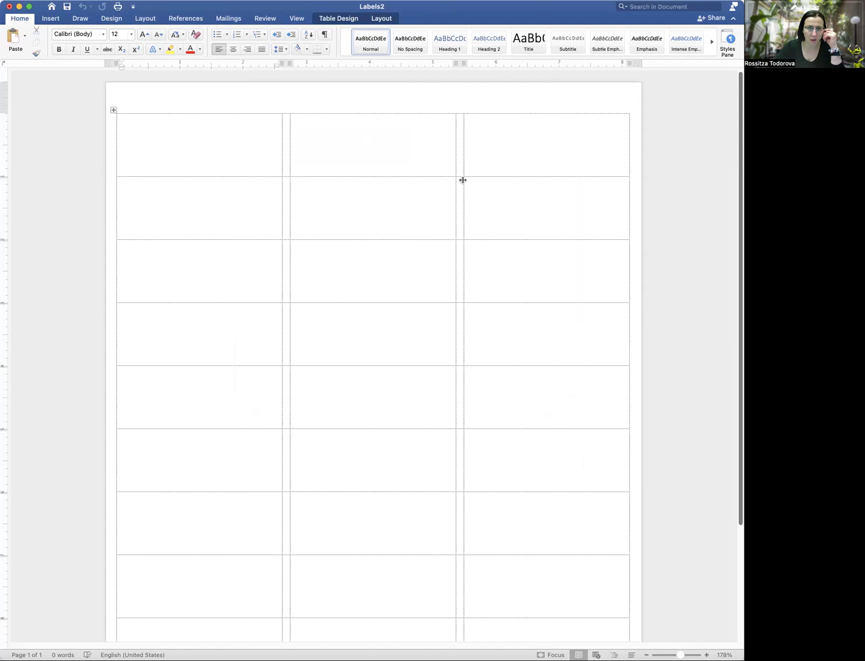
{"action": "left_click", "coordinate": [226, 19]}
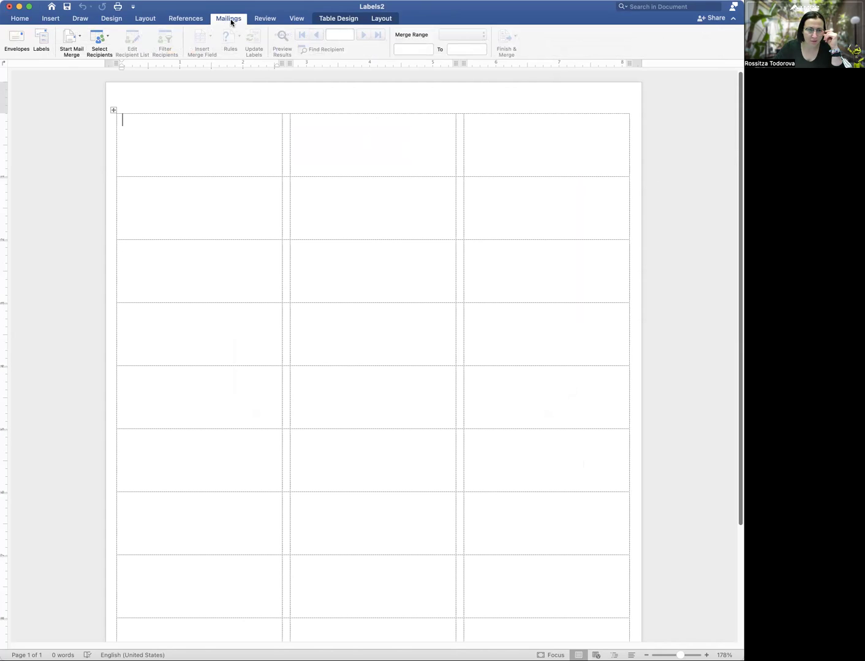
{"action": "left_click", "coordinate": [80, 44]}
{"action": "left_click", "coordinate": [109, 95]}
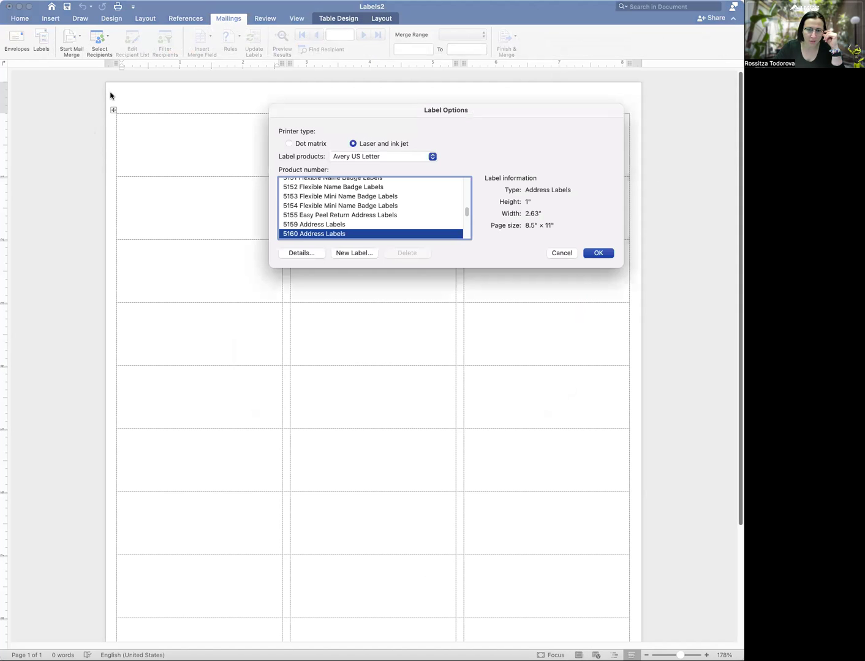
{"action": "left_click", "coordinate": [607, 253]}
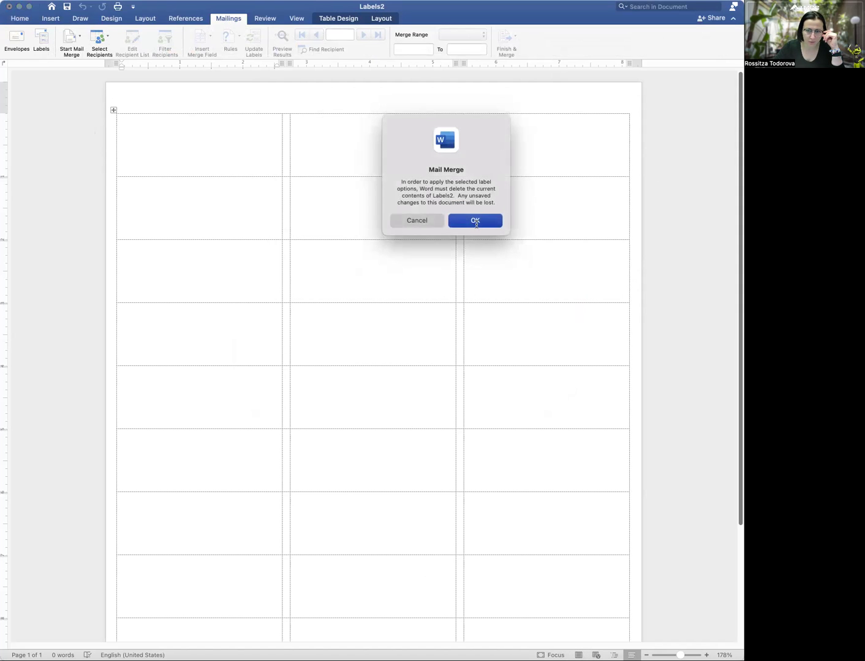
{"action": "left_click", "coordinate": [475, 221]}
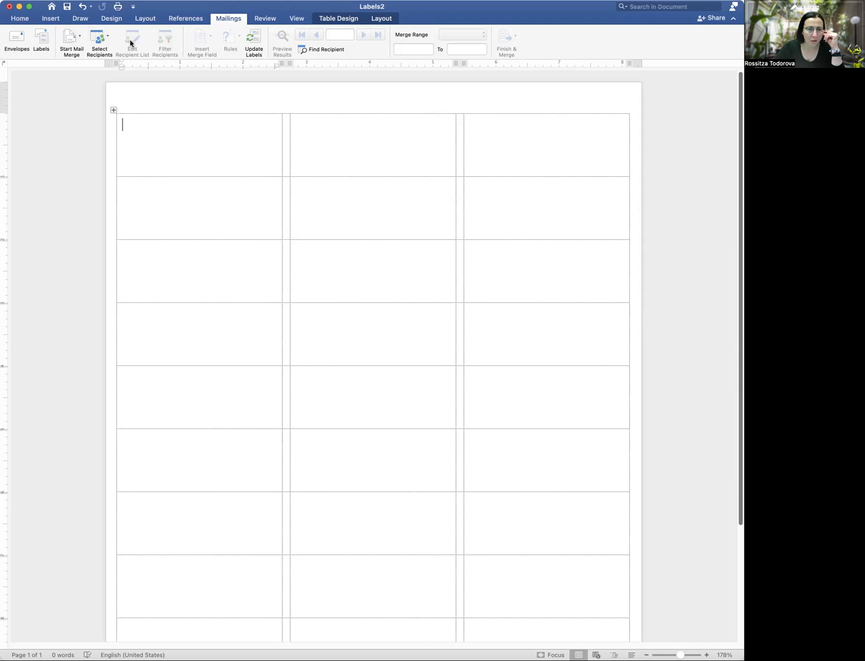
{"action": "left_click", "coordinate": [108, 44]}
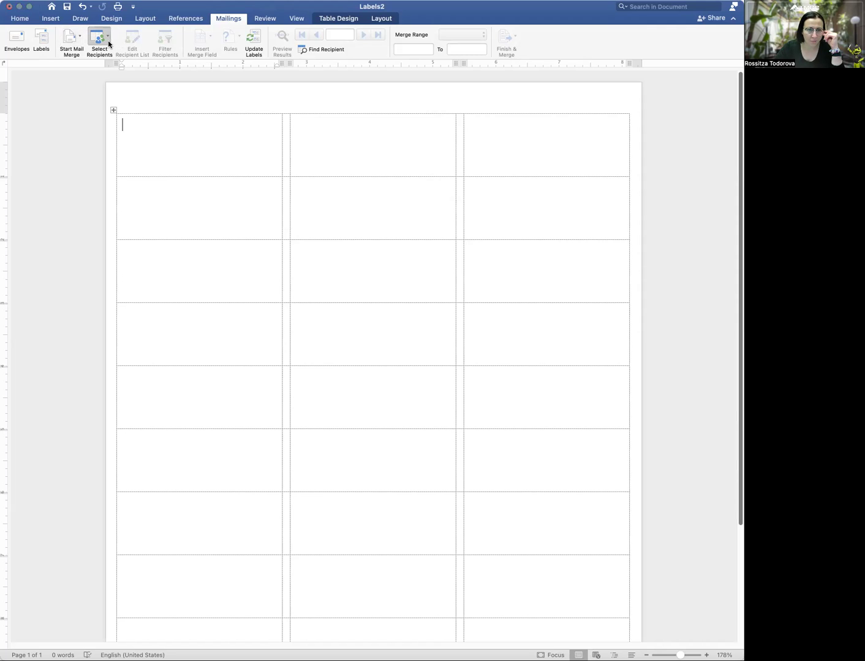
Use Sheet1 of the Desktop labels workbook as the existing recipient list
{"action": "left_click", "coordinate": [109, 44]}
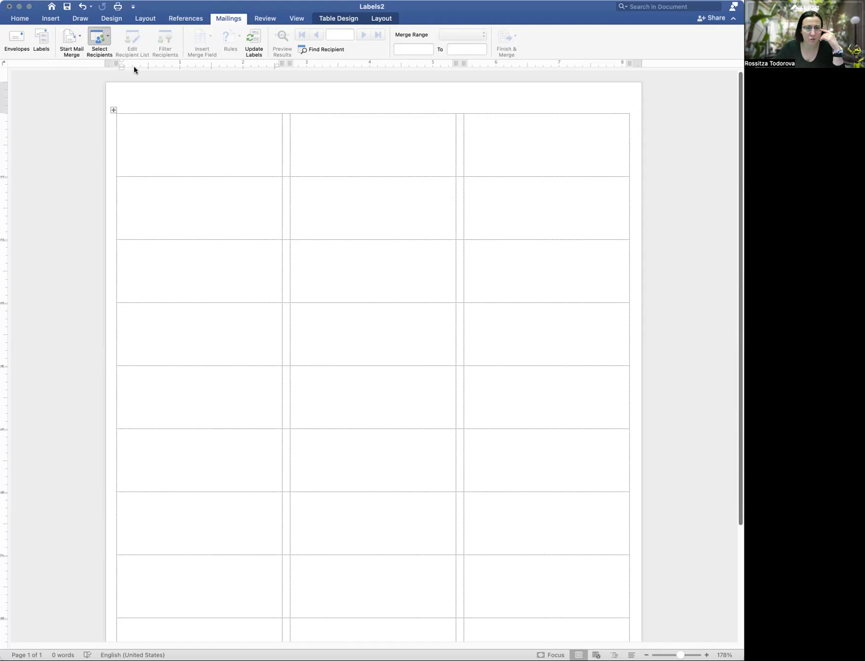
{"action": "left_click", "coordinate": [198, 69]}
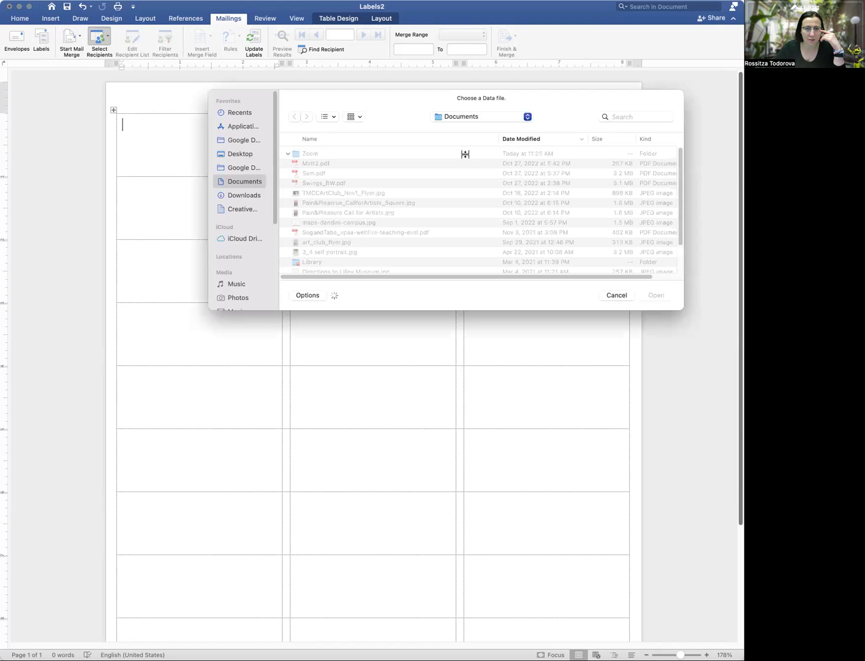
{"action": "left_click", "coordinate": [240, 154]}
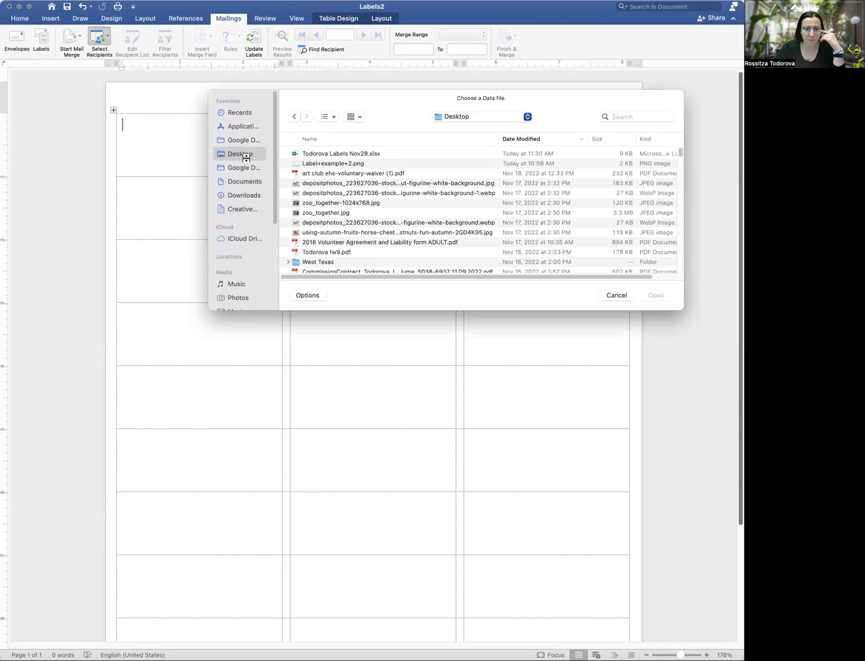
{"action": "left_click", "coordinate": [332, 161]}
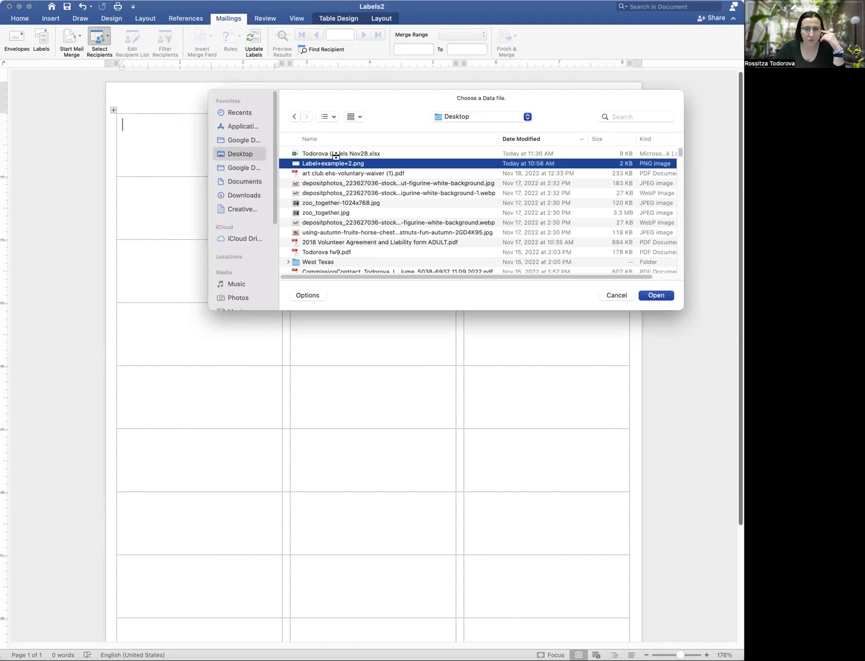
{"action": "left_click", "coordinate": [334, 154]}
{"action": "left_click", "coordinate": [666, 296]}
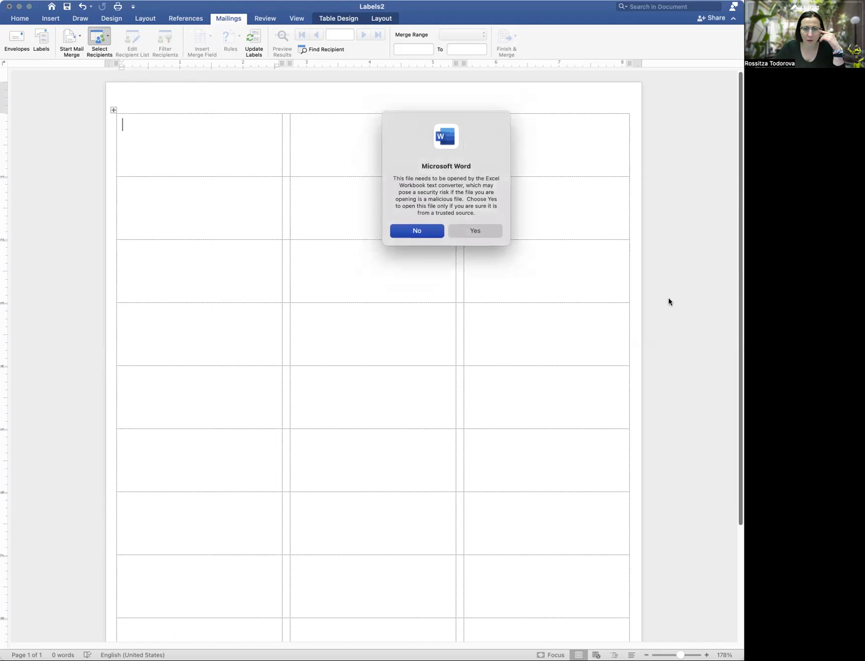
{"action": "left_click", "coordinate": [457, 232]}
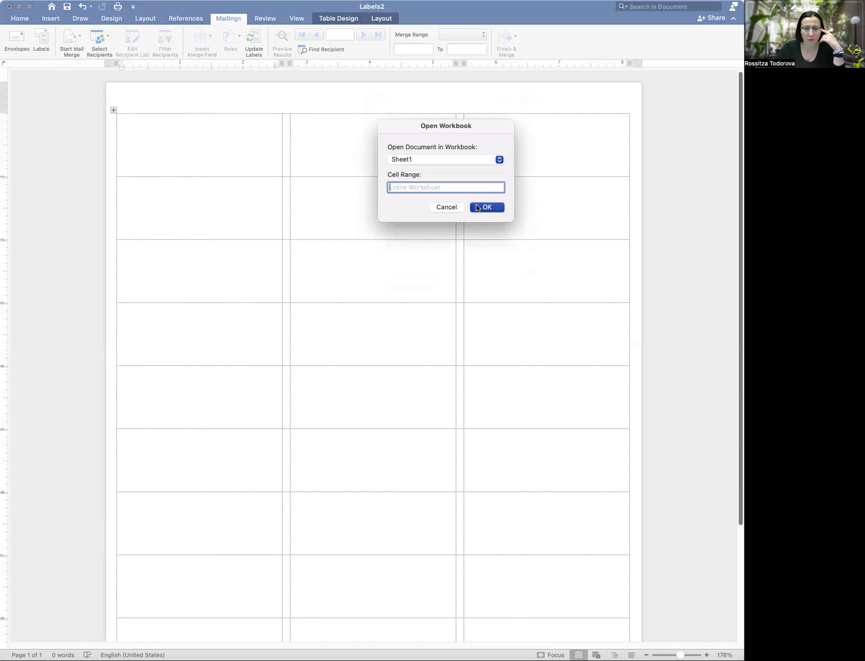
{"action": "left_click", "coordinate": [487, 208]}
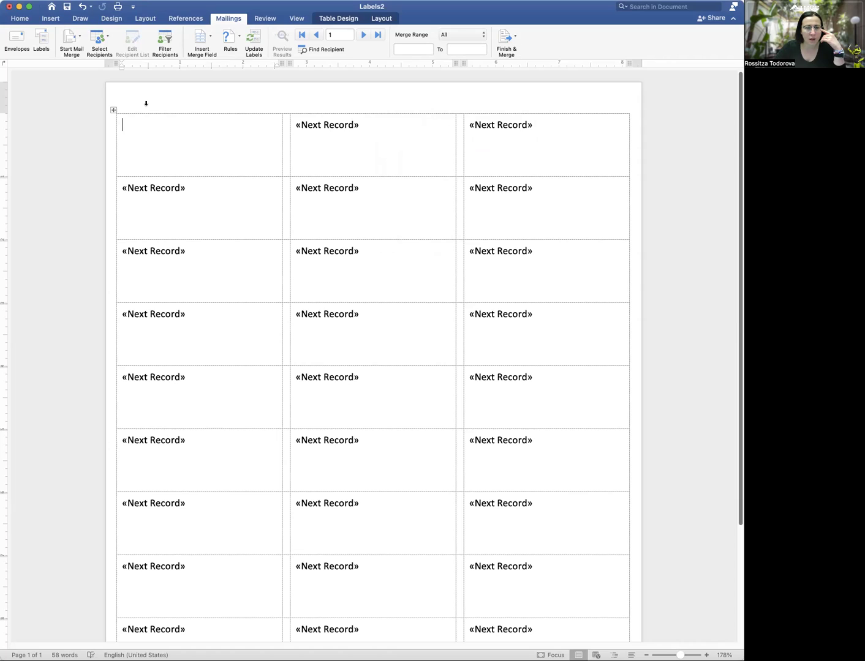
Insert the «First_Name» and «Last_Name» fields on the first label's opening line
{"action": "left_click", "coordinate": [211, 40]}
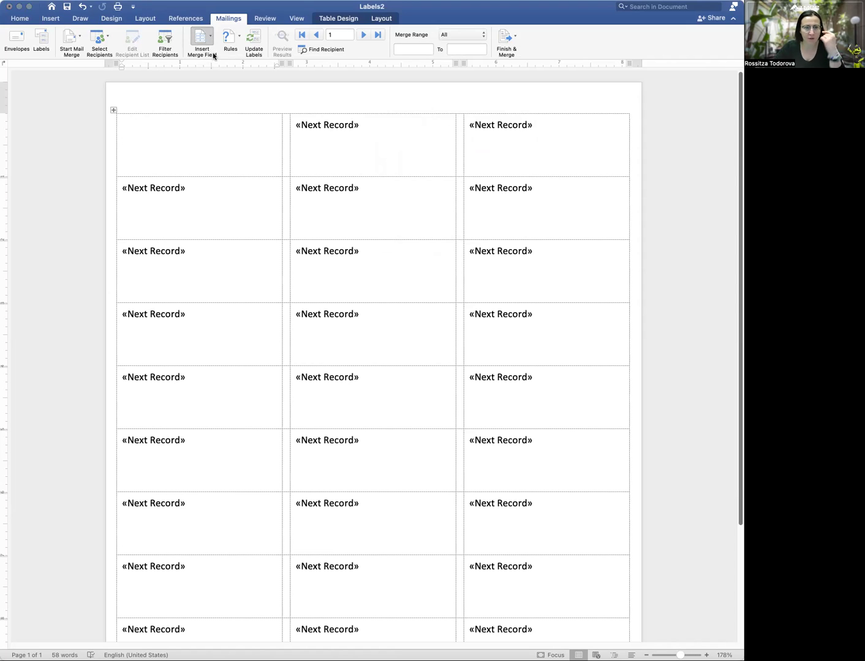
{"action": "left_click", "coordinate": [214, 55]}
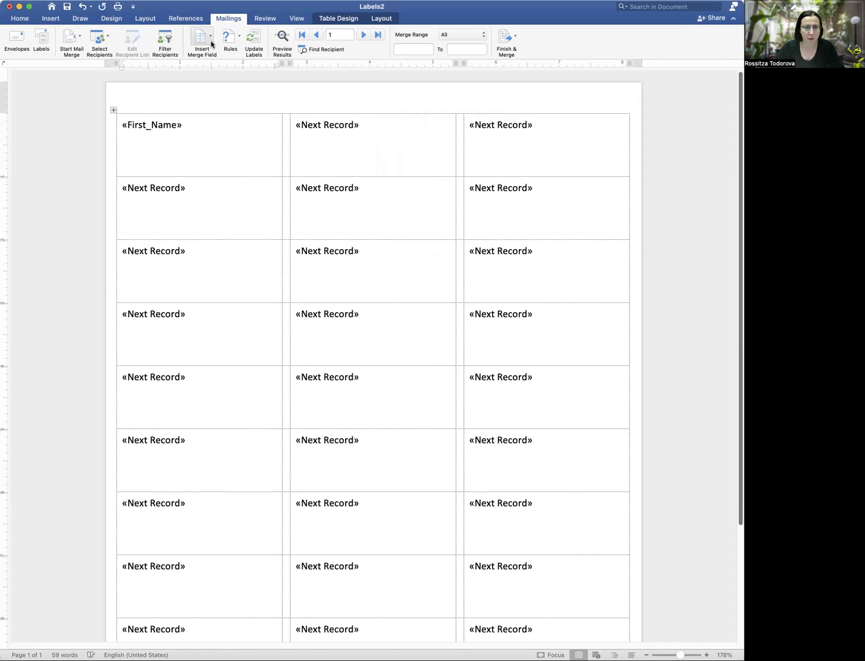
{"action": "left_click", "coordinate": [211, 44]}
{"action": "left_click", "coordinate": [218, 67]}
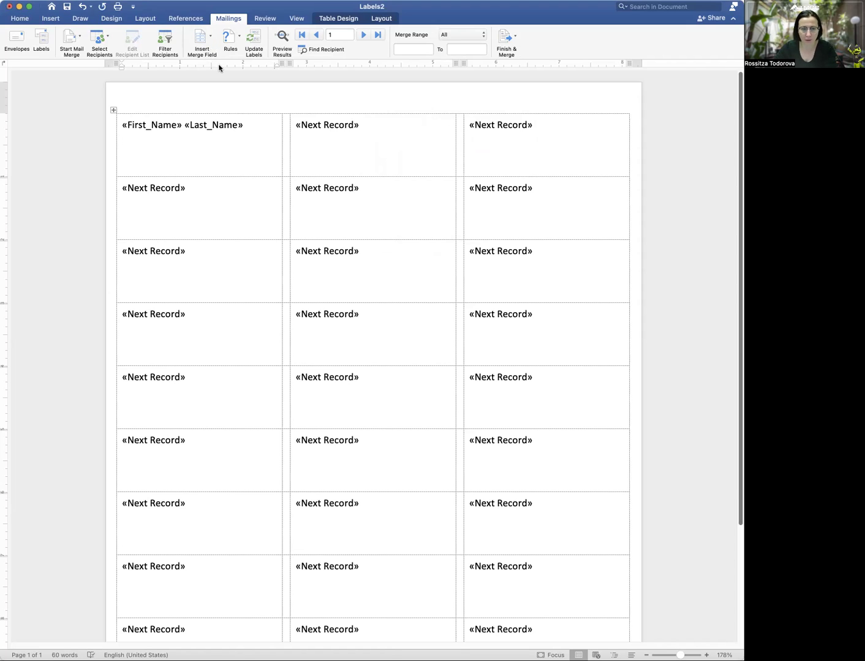
{"action": "key", "text": "Return"}
Add «Title_» on the second line and the medium and «Year» fields on the third
{"action": "left_click", "coordinate": [205, 40]}
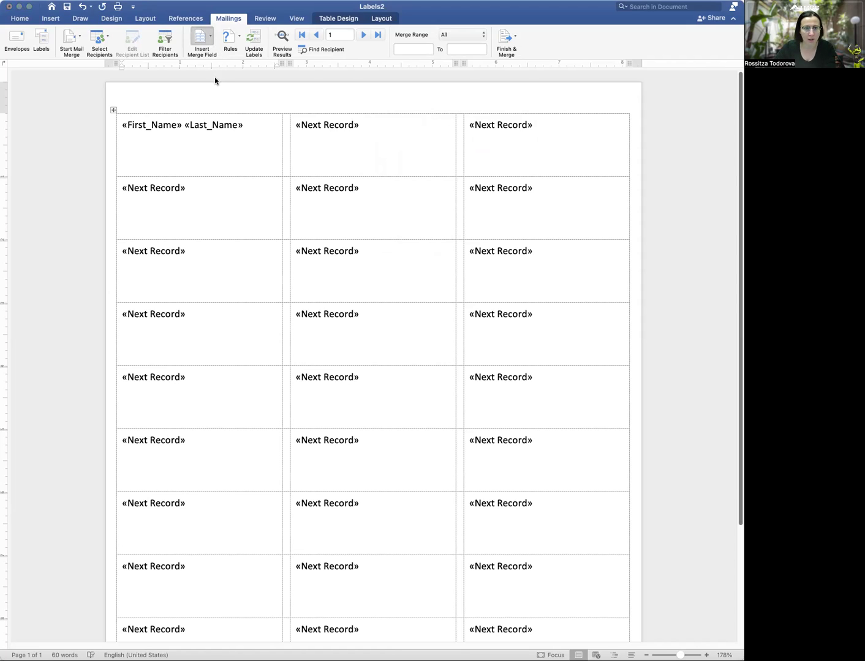
{"action": "left_click", "coordinate": [214, 76]}
{"action": "key", "text": "Return"}
{"action": "left_click", "coordinate": [211, 41]}
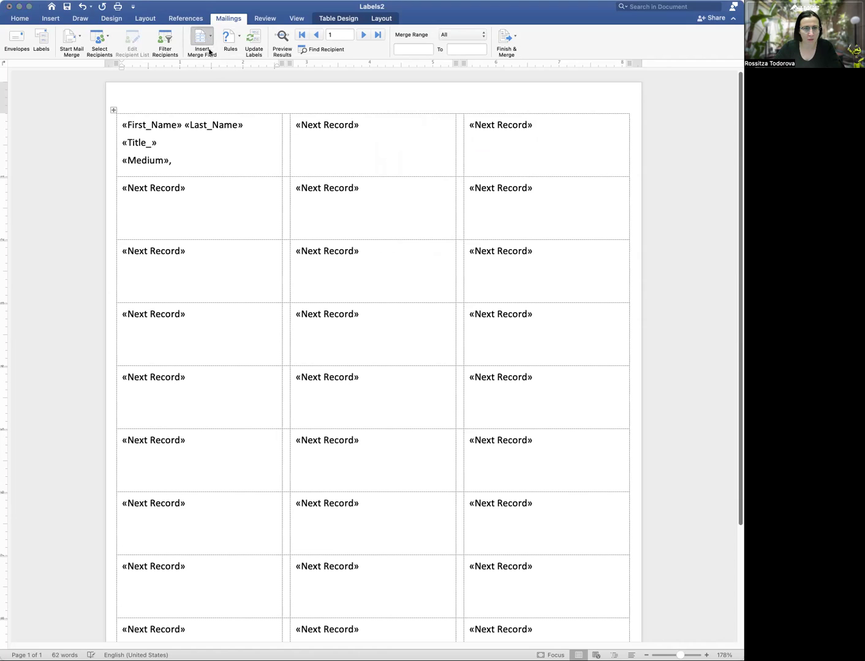
{"action": "left_click", "coordinate": [216, 89]}
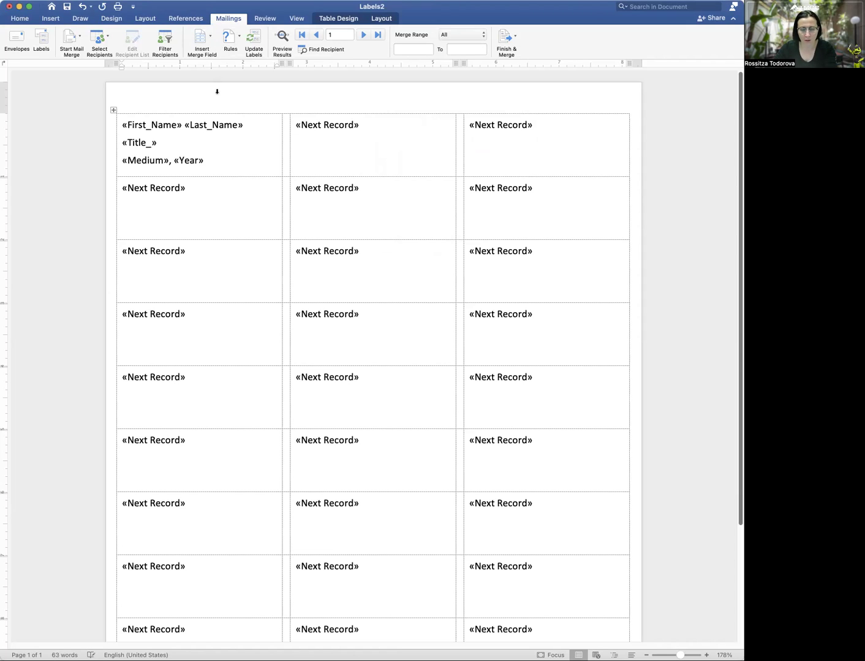
Insert the «Website» field on a fourth line of the first label
{"action": "left_click", "coordinate": [212, 50]}
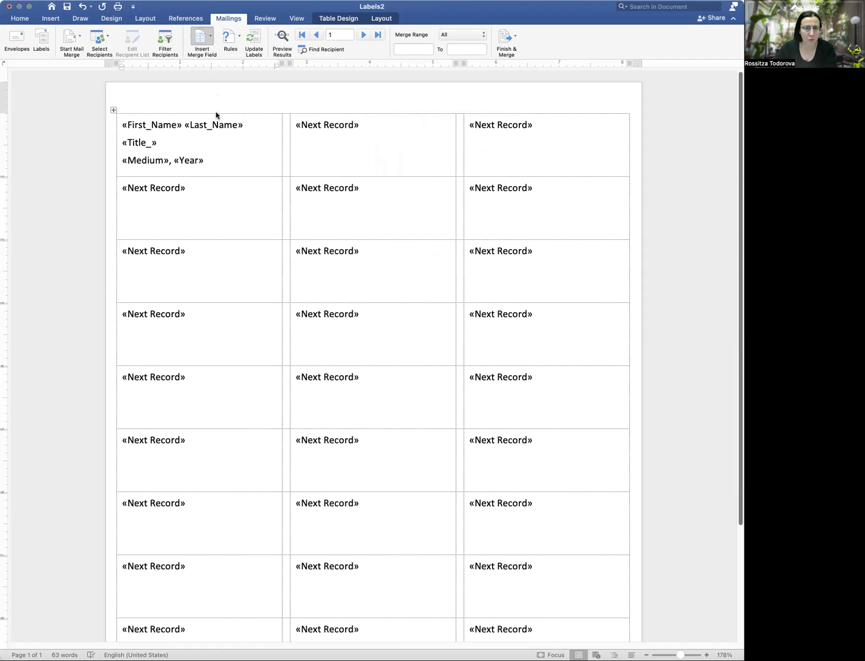
{"action": "left_click", "coordinate": [216, 111]}
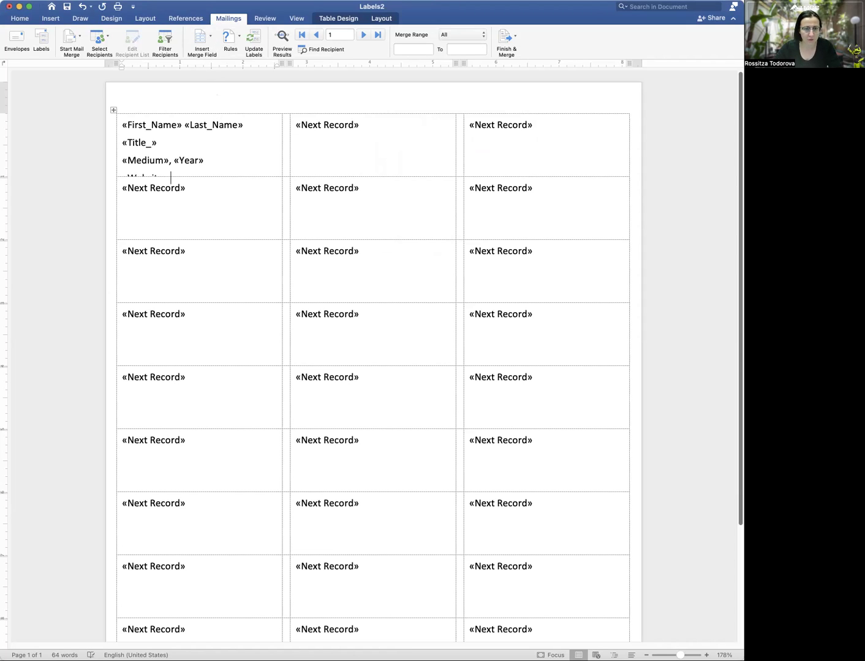
{"action": "left_click", "coordinate": [211, 44]}
{"action": "left_click", "coordinate": [139, 140]}
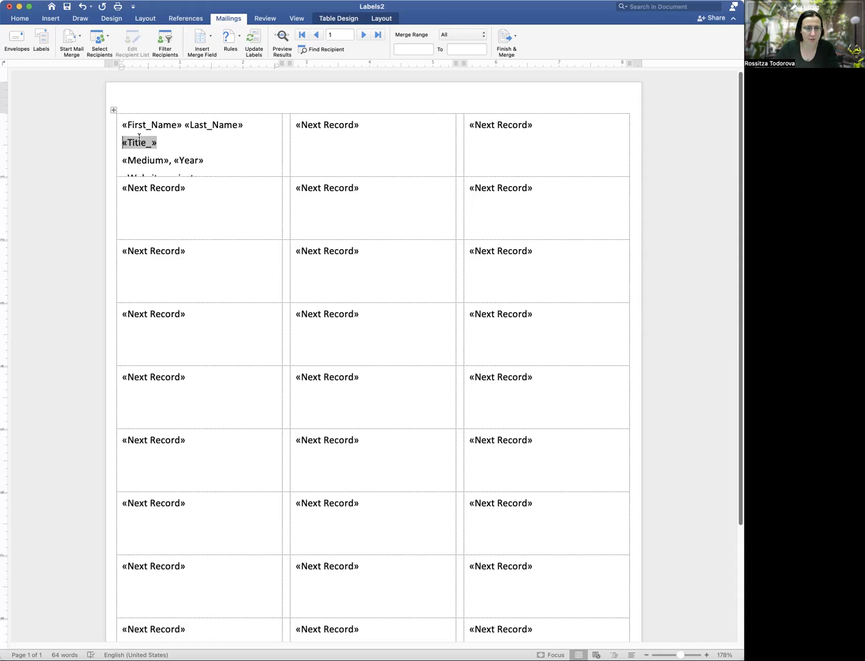
{"action": "left_click", "coordinate": [245, 153]}
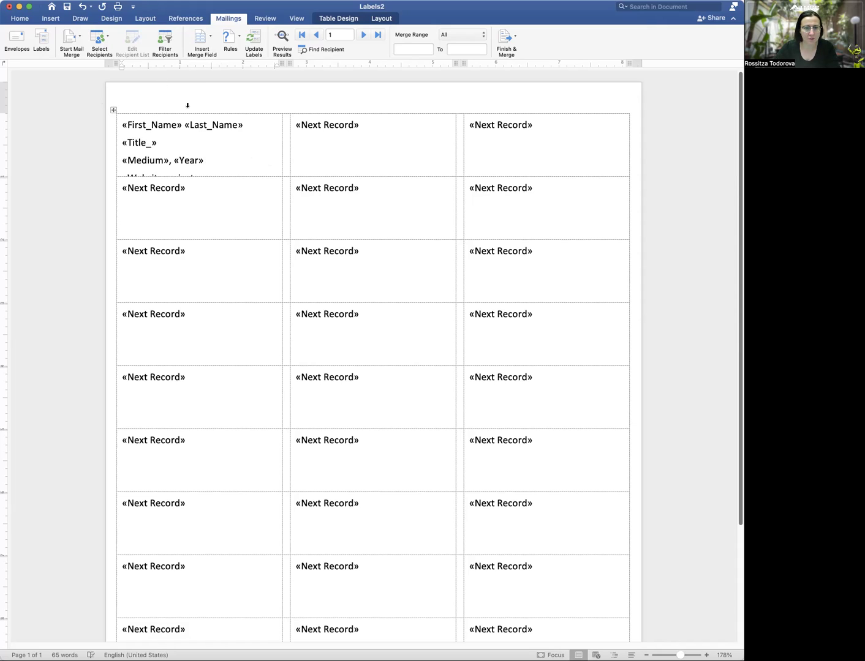
Copy the first label's layout to all labels and check it with real merged data
{"action": "left_click", "coordinate": [253, 42]}
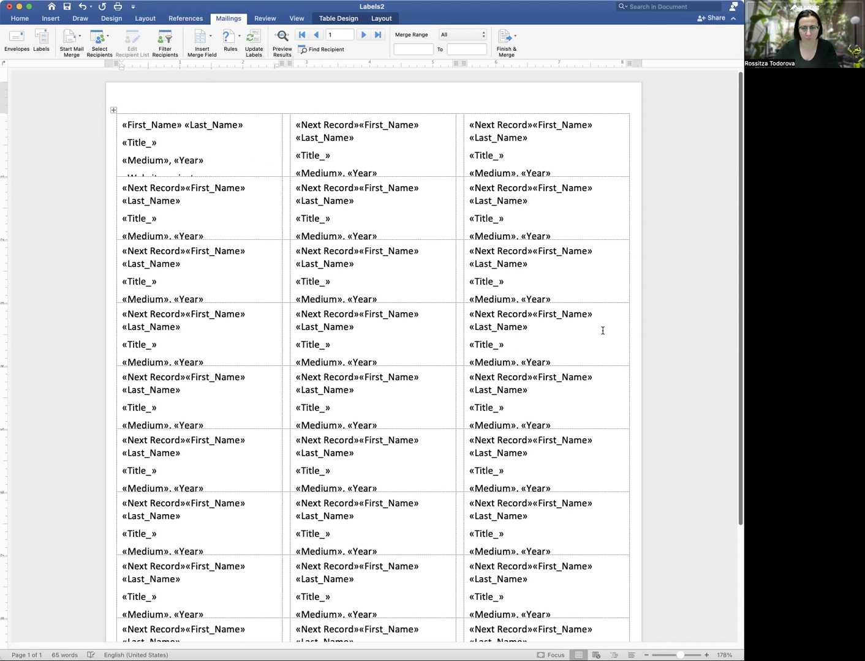
{"action": "left_click", "coordinate": [281, 39]}
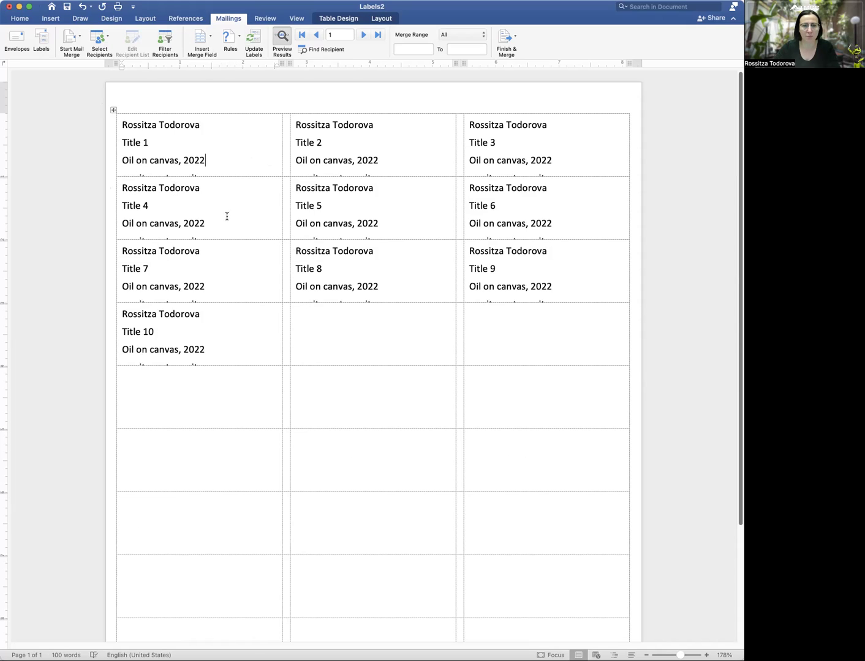
{"action": "left_click", "coordinate": [285, 40]}
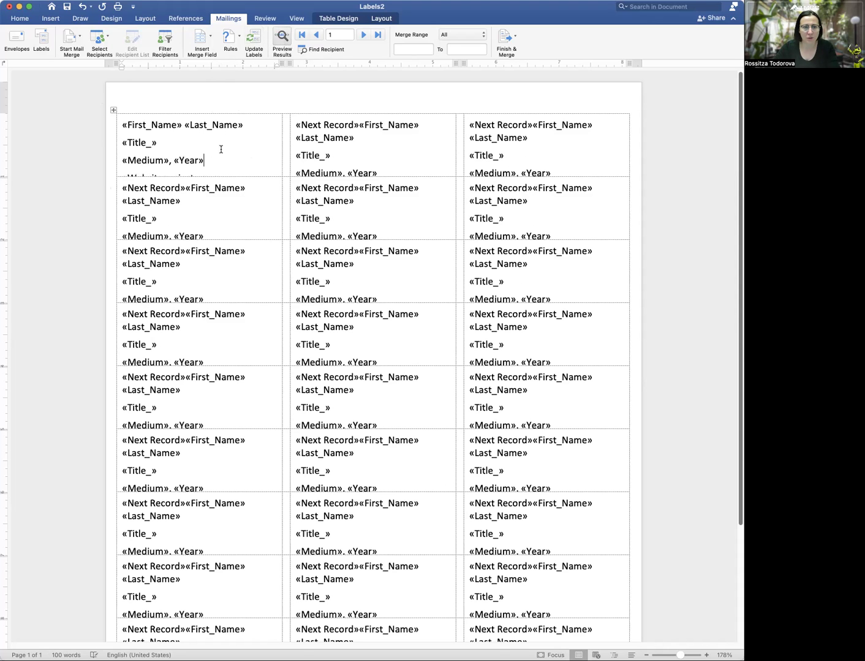
Place «Title_» directly under the name with a line break and keep medium/year on its own line
{"action": "double_click", "coordinate": [168, 139]}
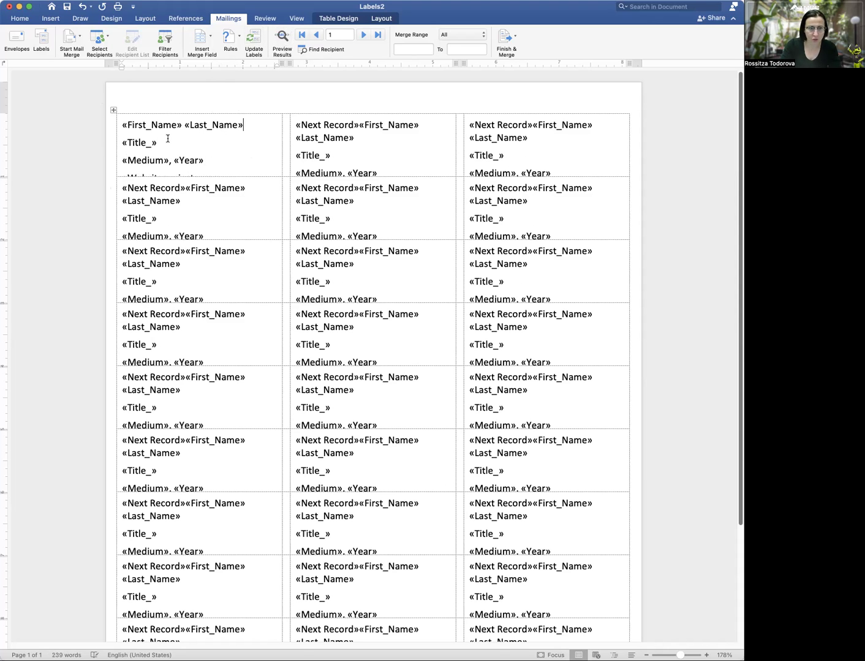
{"action": "double_click", "coordinate": [167, 138]}
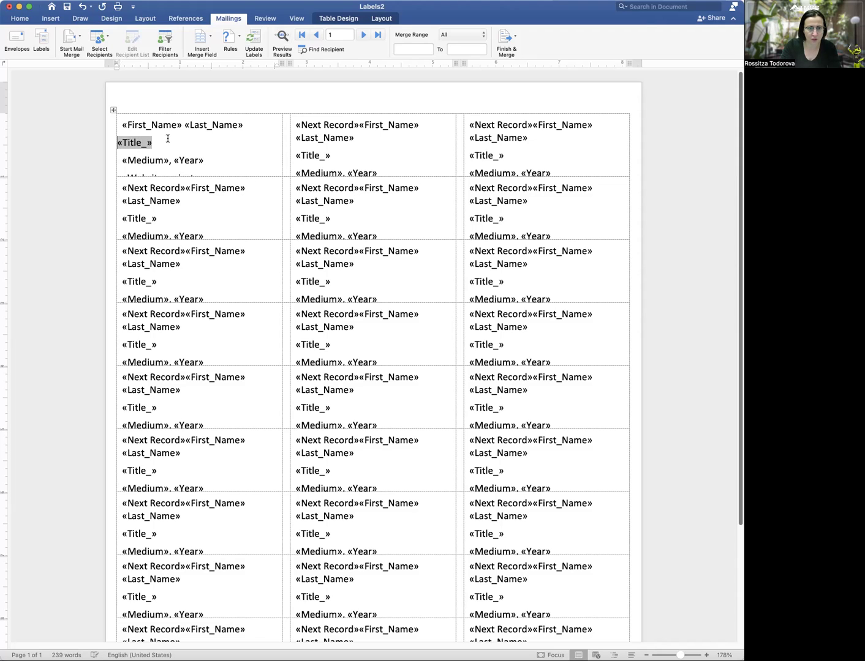
{"action": "key", "text": "BackSpace"}
{"action": "key", "text": "shift+Return"}
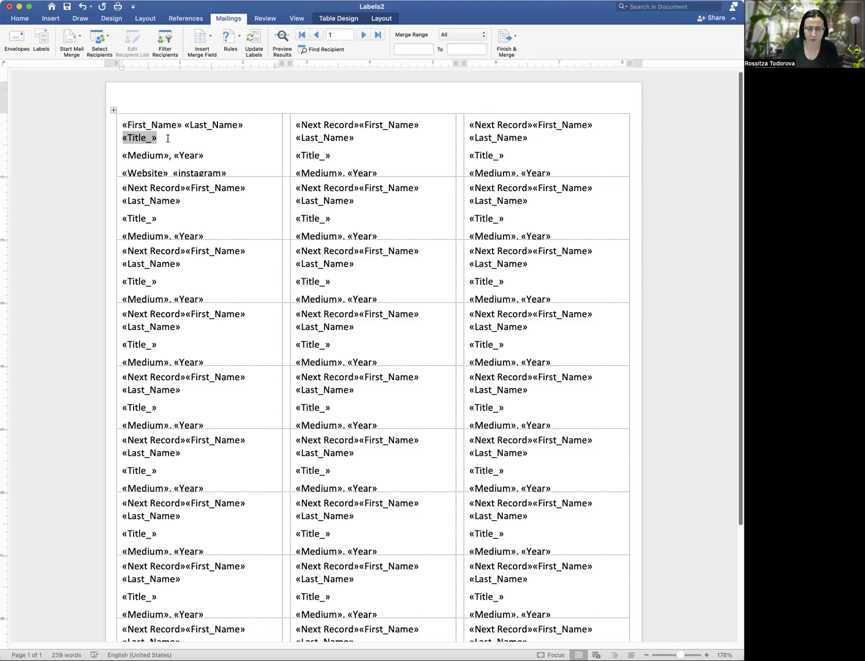
{"action": "key", "text": "Down"}
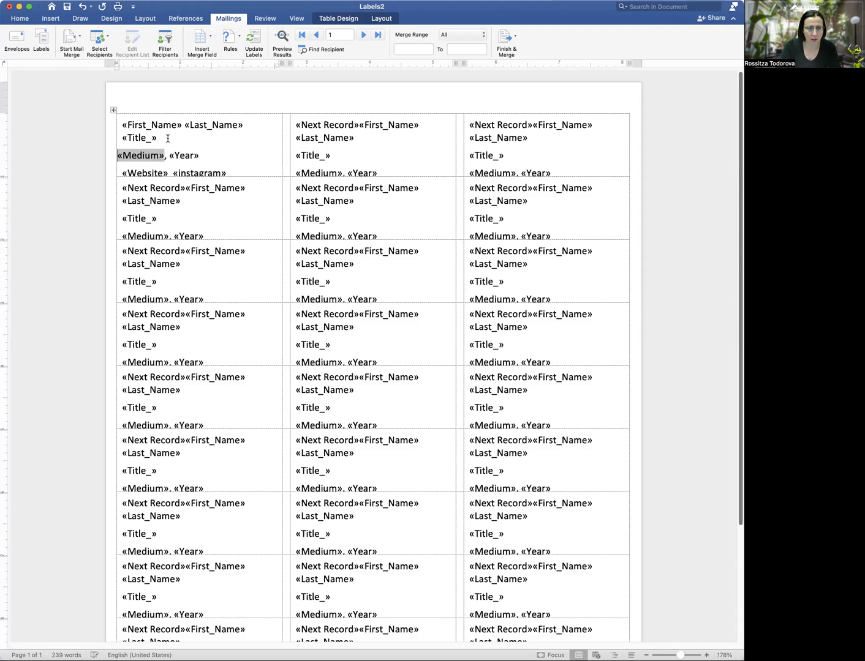
{"action": "key", "text": "BackSpace"}
{"action": "key", "text": "Return"}
Tighten the break above the website line so all four lines fit the label
{"action": "key", "text": "Down"}
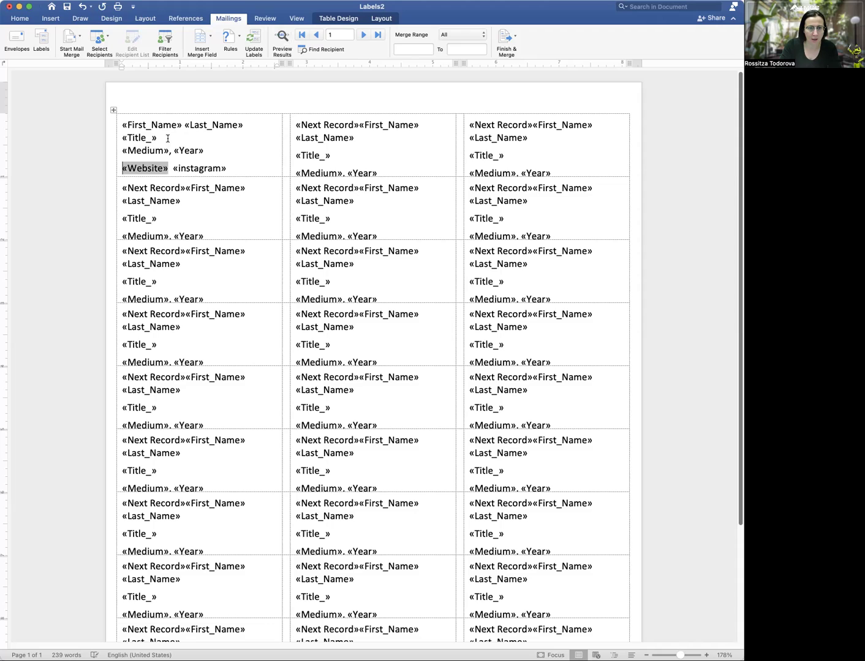
{"action": "key", "text": "Left"}
{"action": "key", "text": "Right"}
{"action": "key", "text": "BackSpace"}
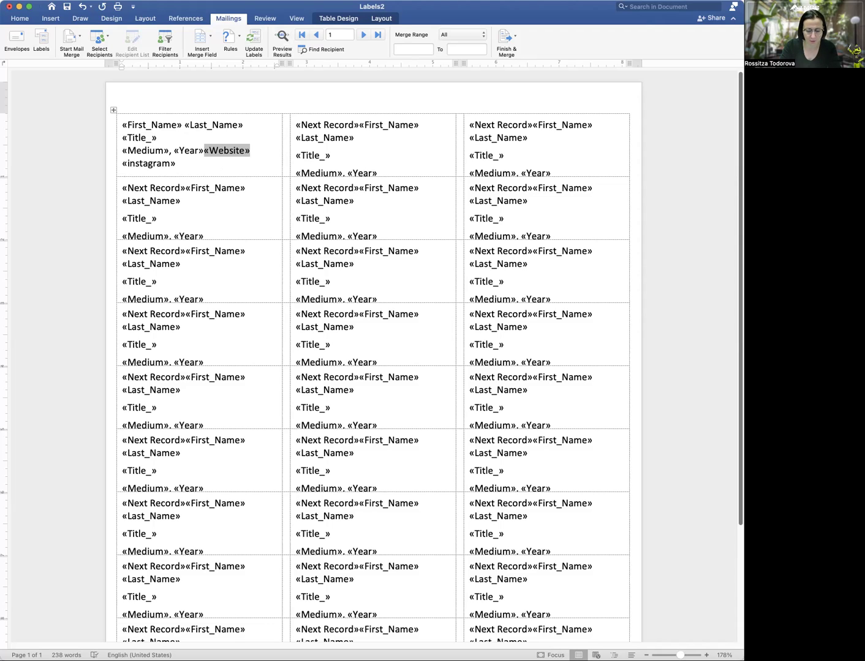
{"action": "key", "text": "Return"}
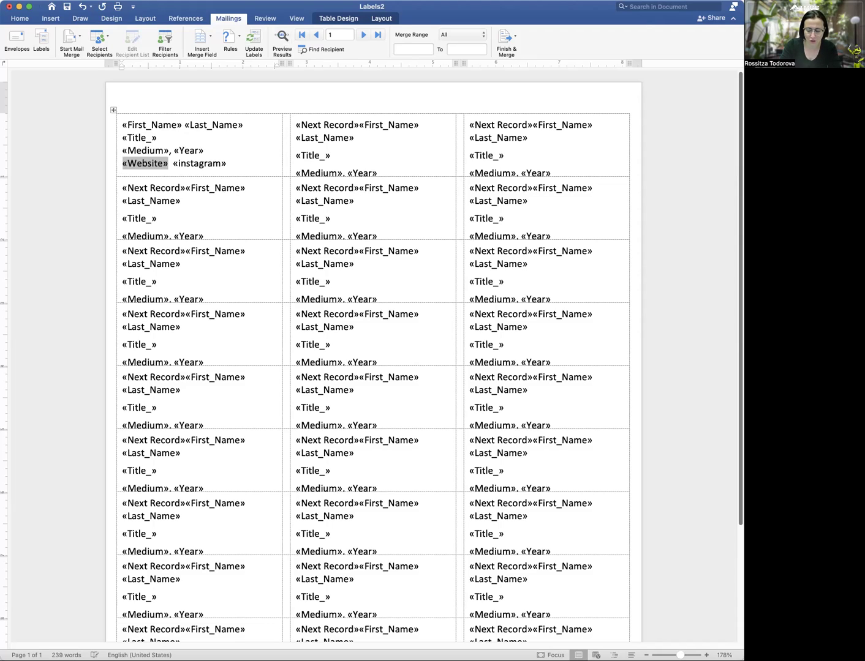
Select the «Title_» field, restoring it after it was accidentally removed
{"action": "left_click", "coordinate": [138, 137]}
{"action": "double_click", "coordinate": [122, 139]}
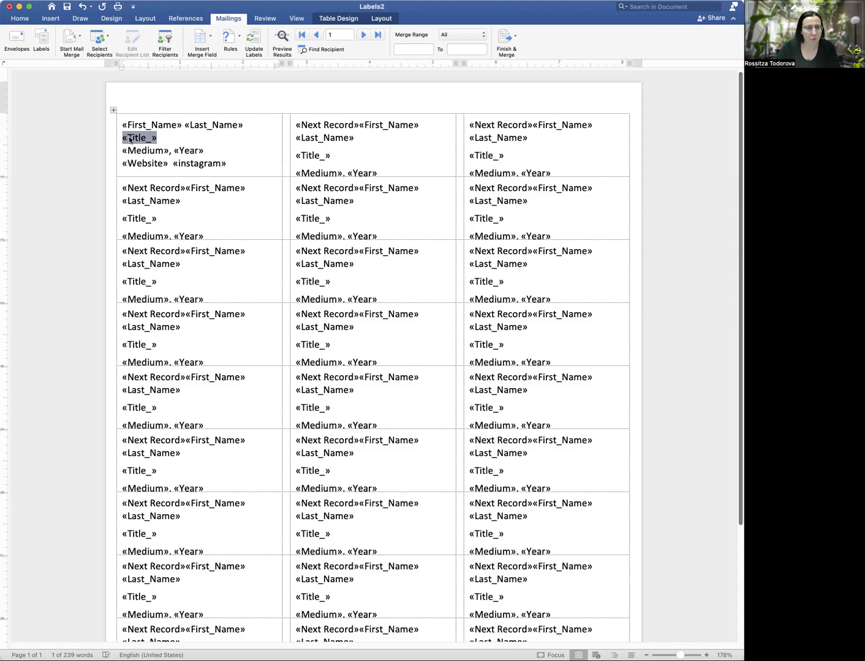
{"action": "right_click", "coordinate": [129, 140]}
{"action": "left_click", "coordinate": [140, 143]}
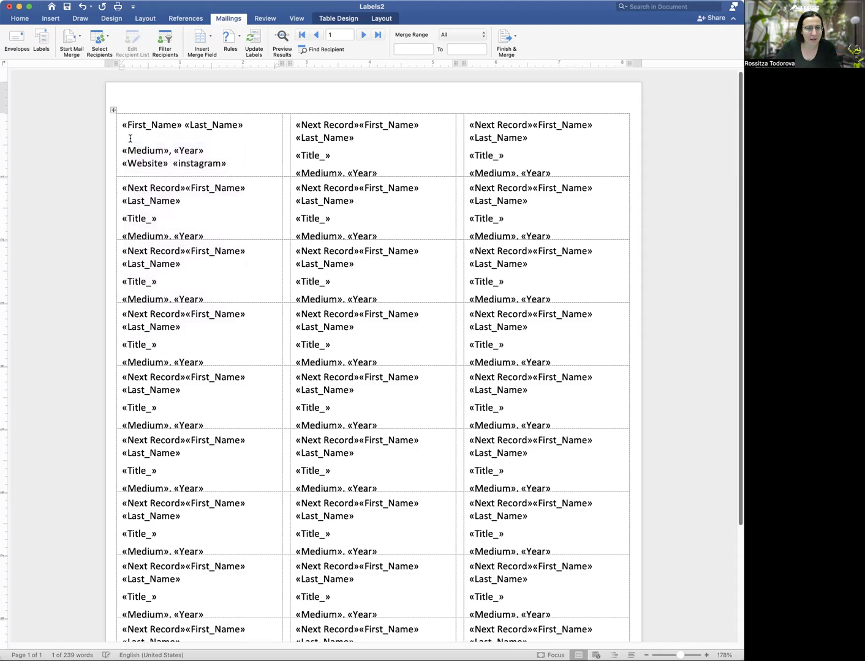
{"action": "key", "text": "super+z"}
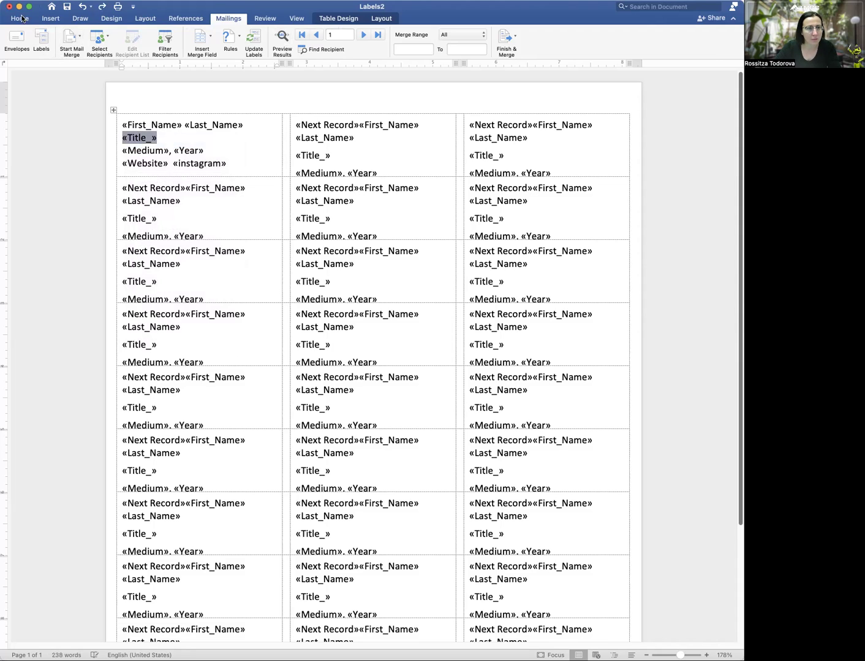
Make the «Title_» field italic
{"action": "left_click", "coordinate": [20, 18]}
{"action": "left_click", "coordinate": [75, 50]}
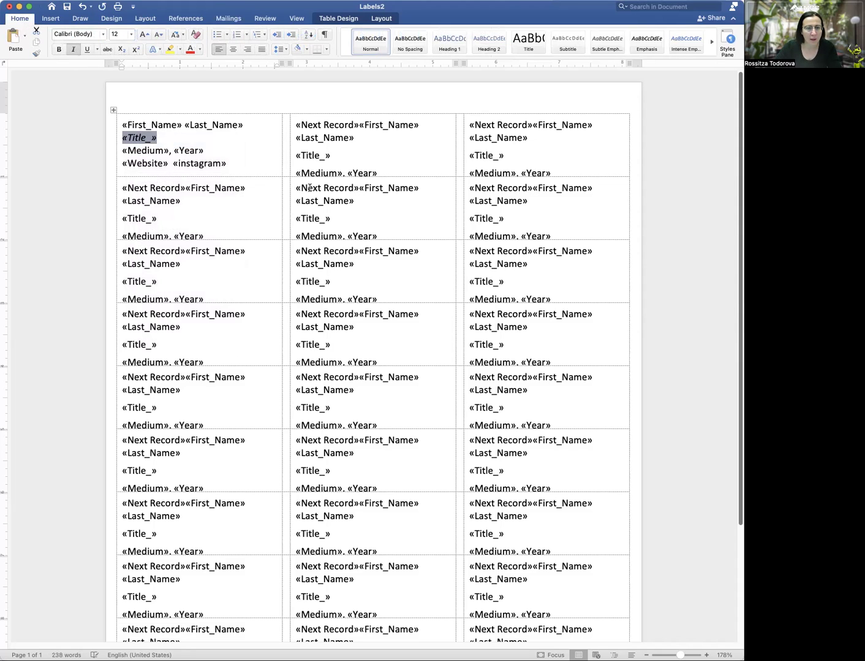
{"action": "left_click", "coordinate": [219, 148]}
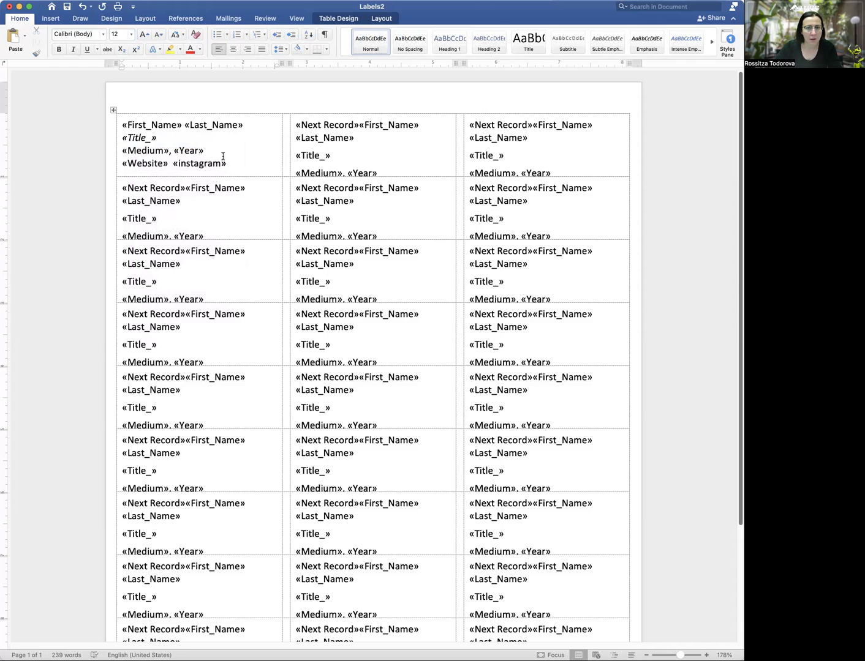
Update all labels with the italic-title layout and check the merged data preview
{"action": "left_click", "coordinate": [228, 18]}
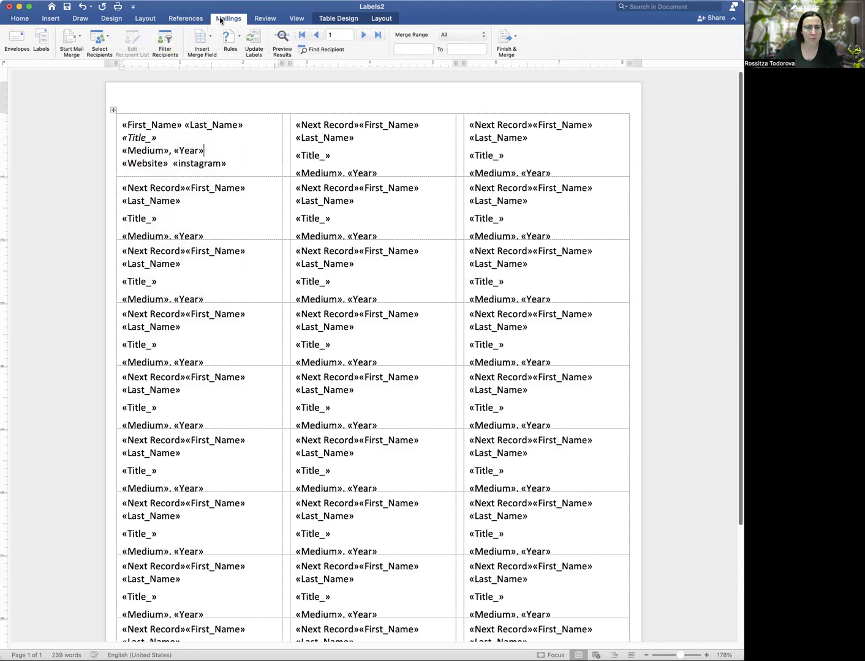
{"action": "left_click", "coordinate": [283, 38]}
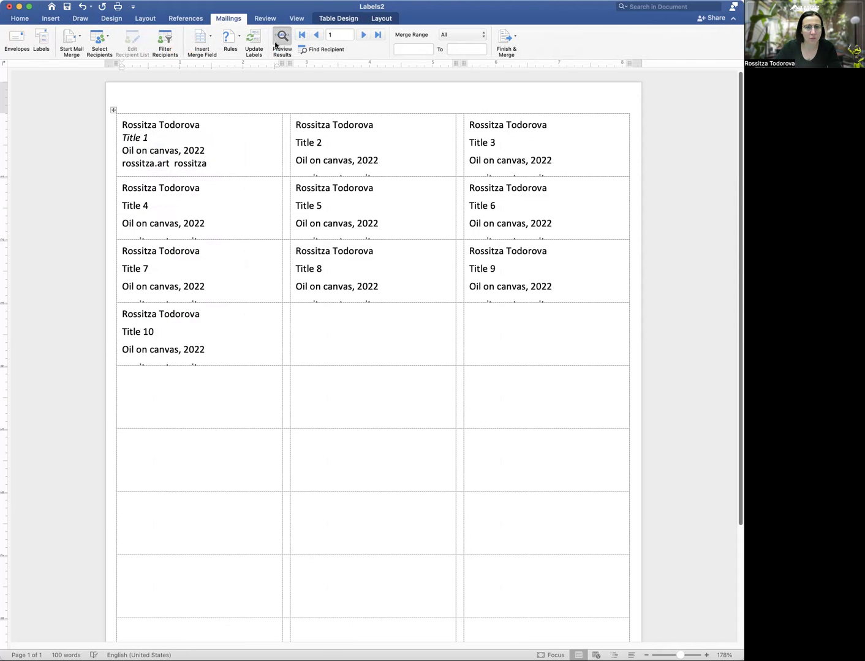
{"action": "left_click", "coordinate": [283, 38]}
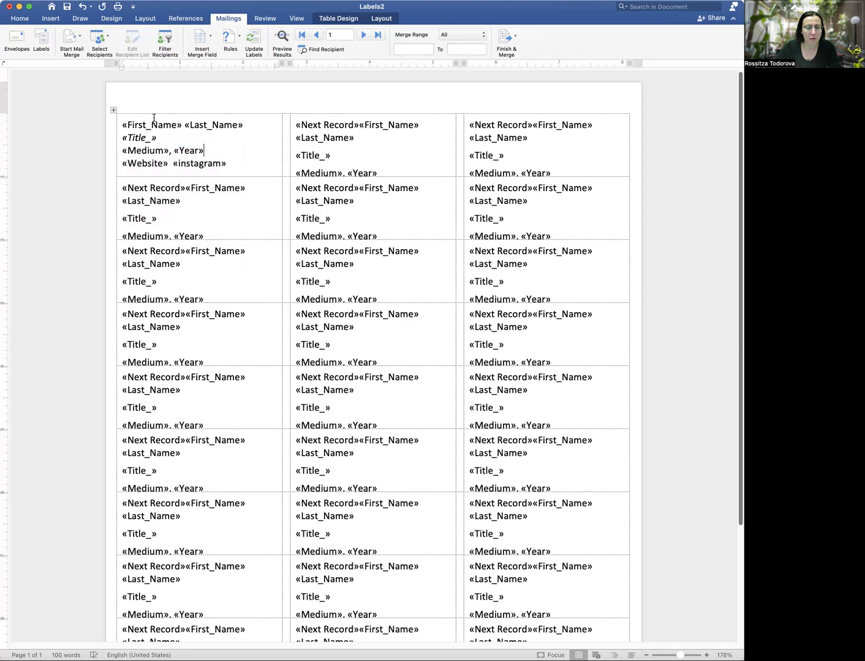
{"action": "left_click", "coordinate": [257, 41]}
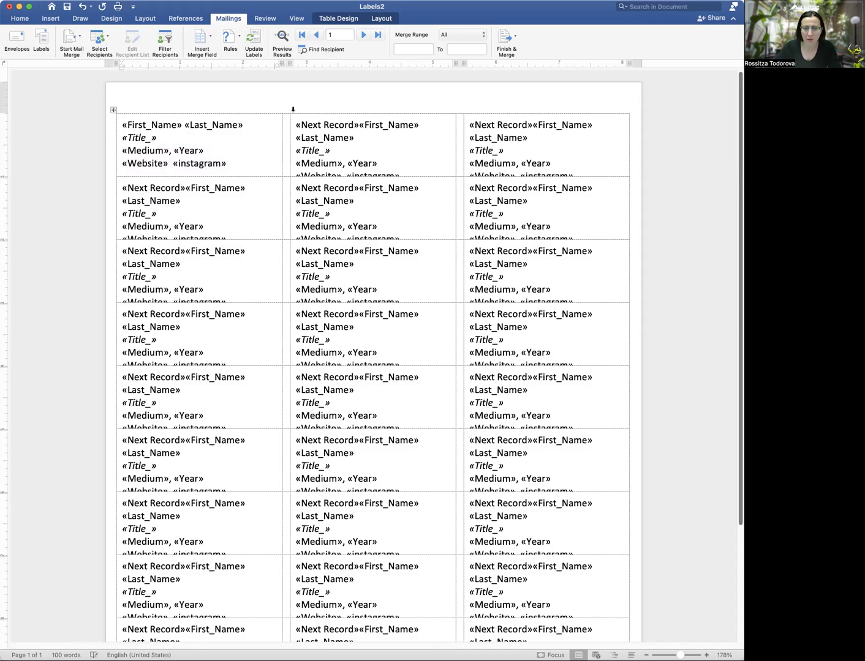
{"action": "left_click", "coordinate": [283, 41]}
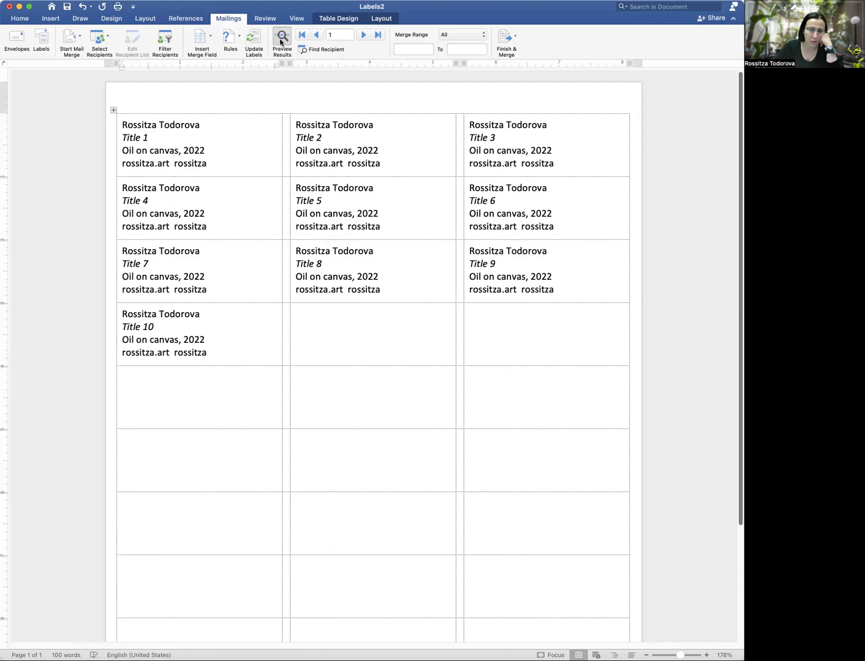
{"action": "left_click", "coordinate": [281, 40]}
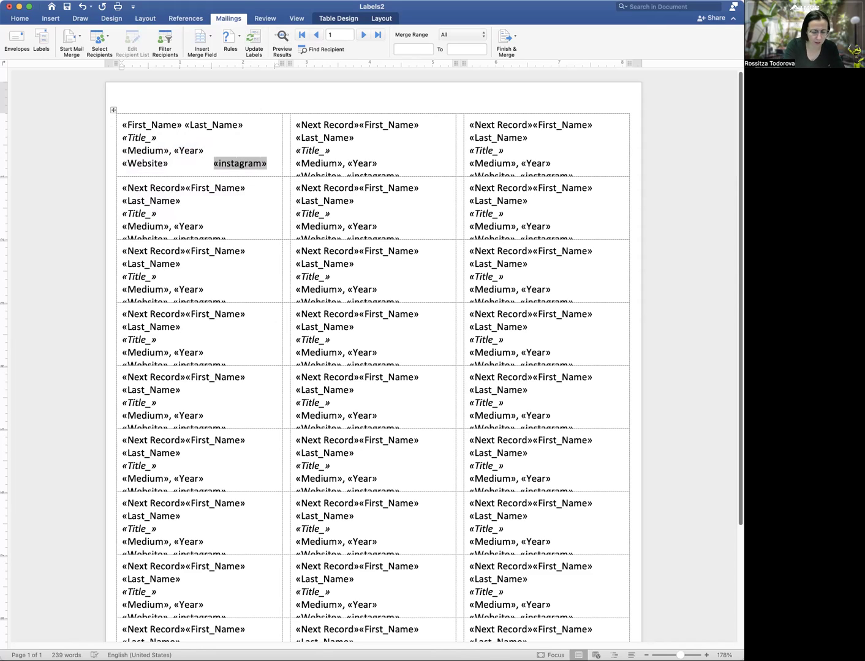
Add @ before «instagram», update every label, and preview the merged records
{"action": "type", "text": "@"}
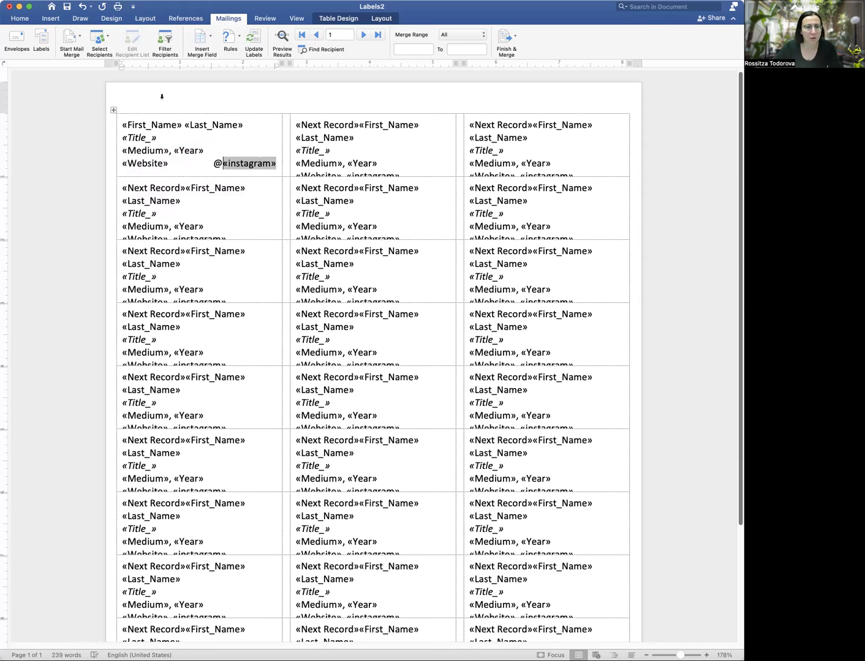
{"action": "left_click", "coordinate": [254, 38]}
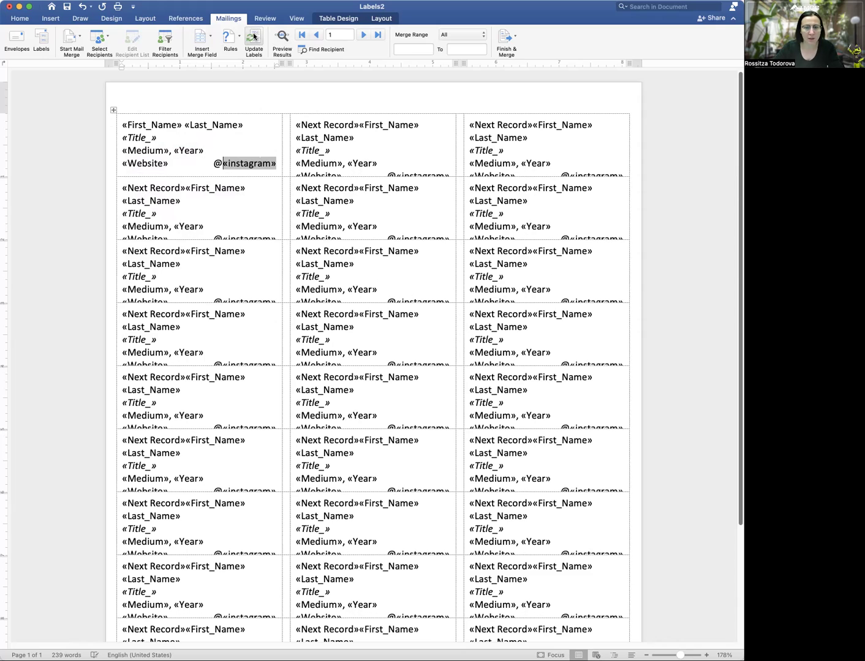
{"action": "left_click", "coordinate": [284, 39]}
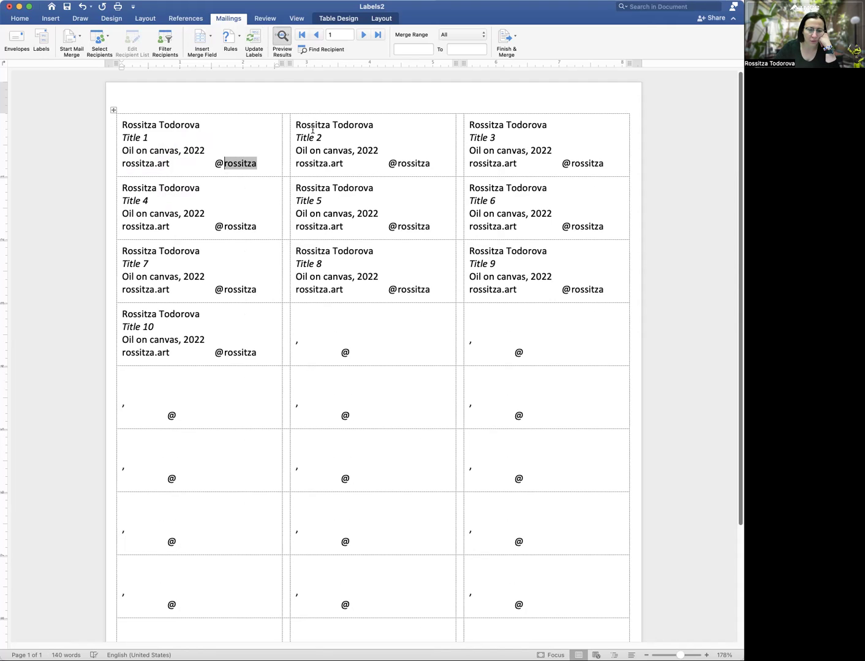
{"action": "left_click", "coordinate": [279, 39]}
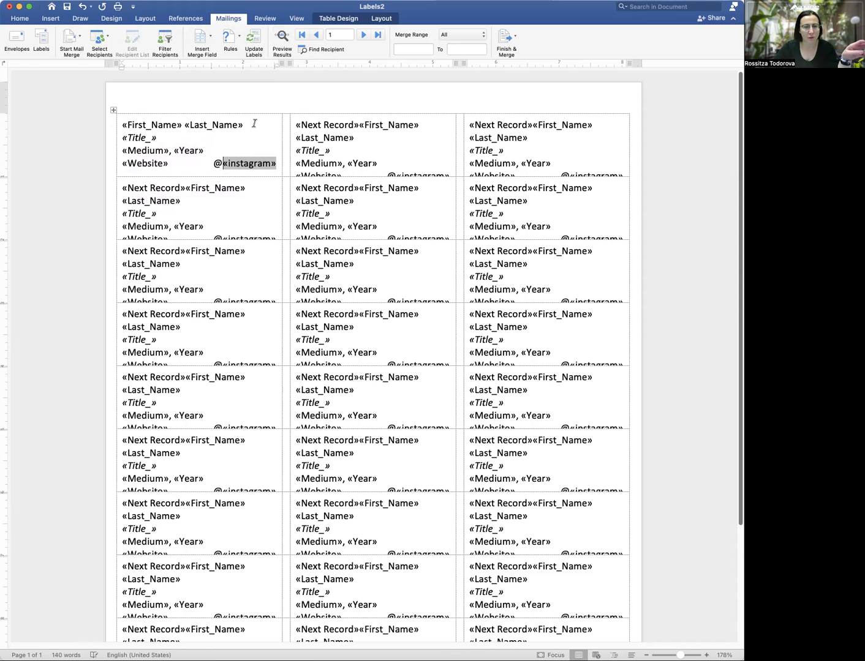
Bold «First_Name» «Last_Name», update all labels, and check the merged preview
{"action": "left_click_drag", "start_coordinate": [226, 122], "coordinate": [134, 124]}
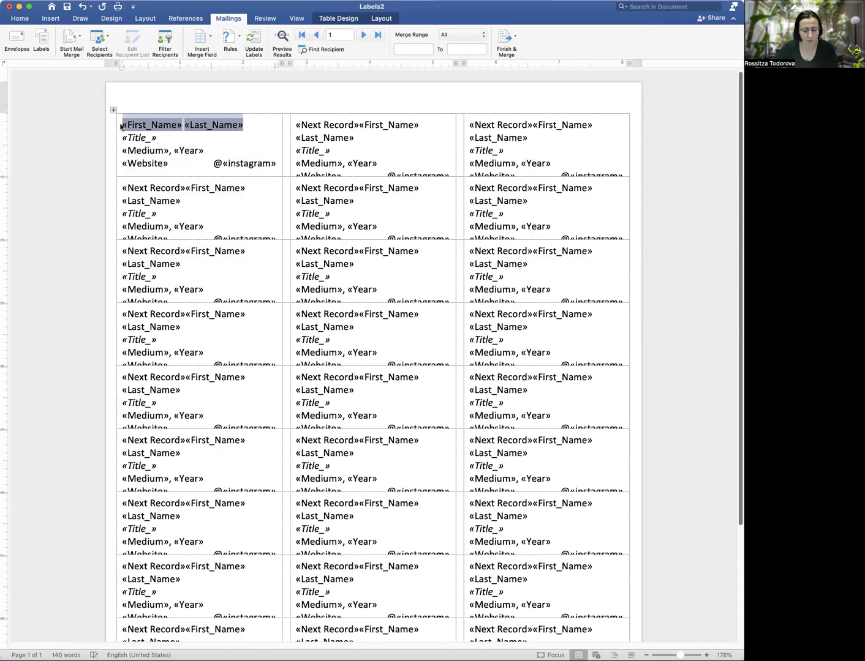
{"action": "key", "text": "super+b"}
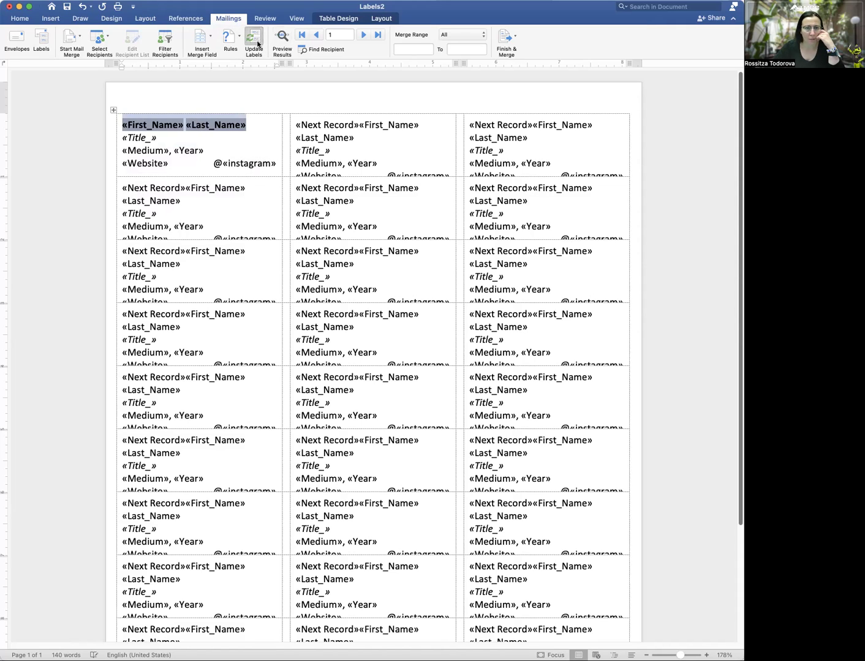
{"action": "left_click", "coordinate": [258, 42]}
{"action": "left_click", "coordinate": [283, 39]}
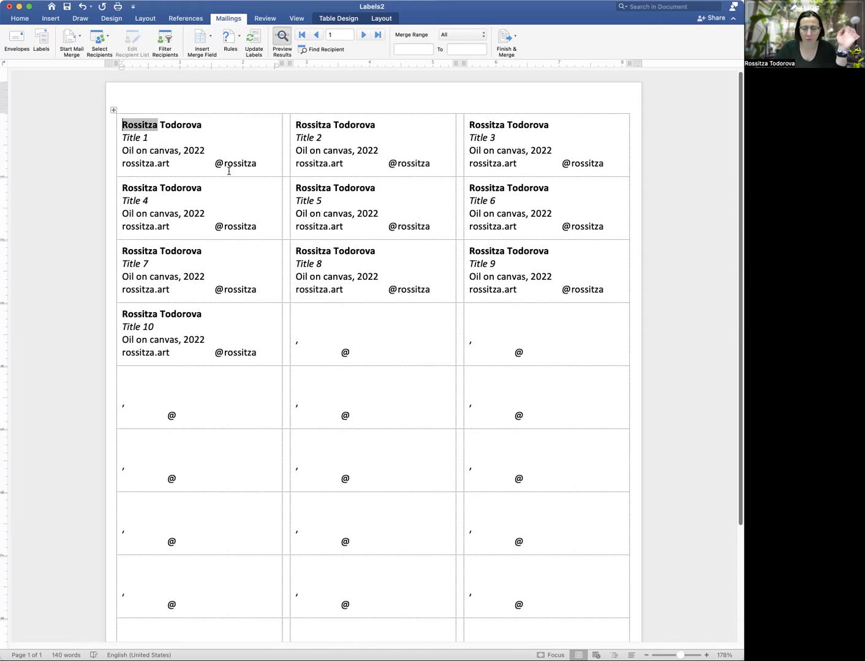
{"action": "left_click", "coordinate": [282, 38]}
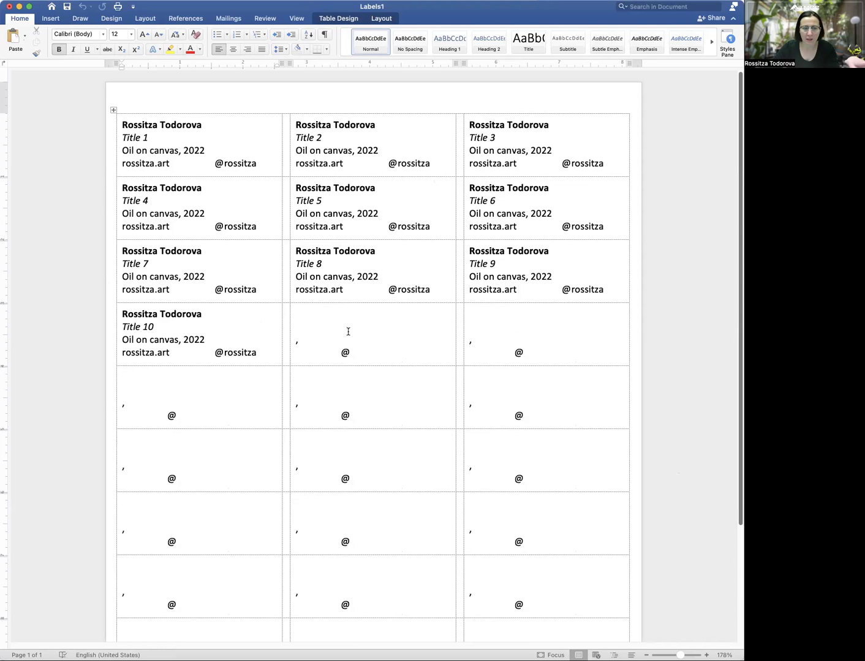
Try deleting the unused label cells and rows, cancelling the delete dialog each time
{"action": "left_click_drag", "start_coordinate": [303, 321], "coordinate": [520, 593]}
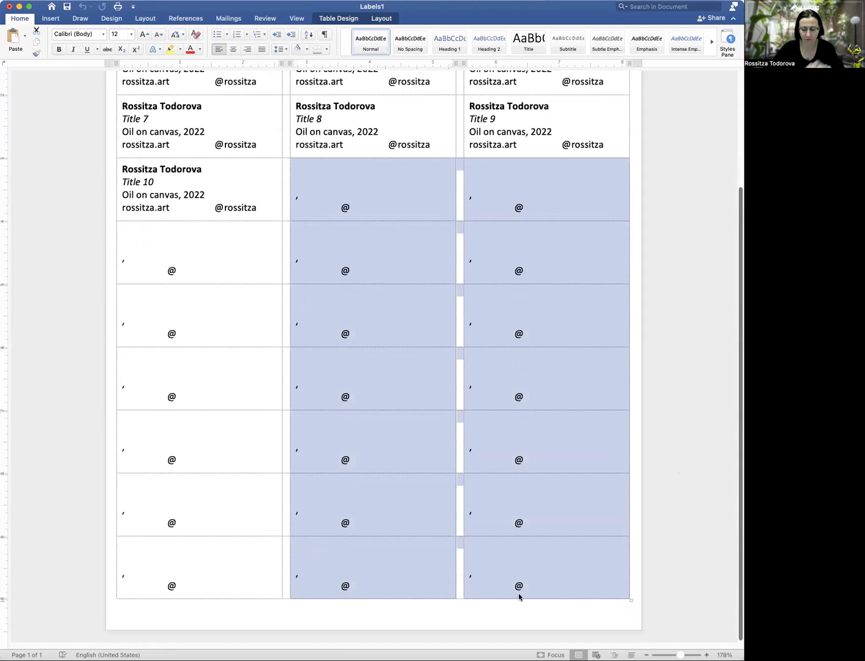
{"action": "key", "text": "BackSpace"}
{"action": "left_click", "coordinate": [533, 220]}
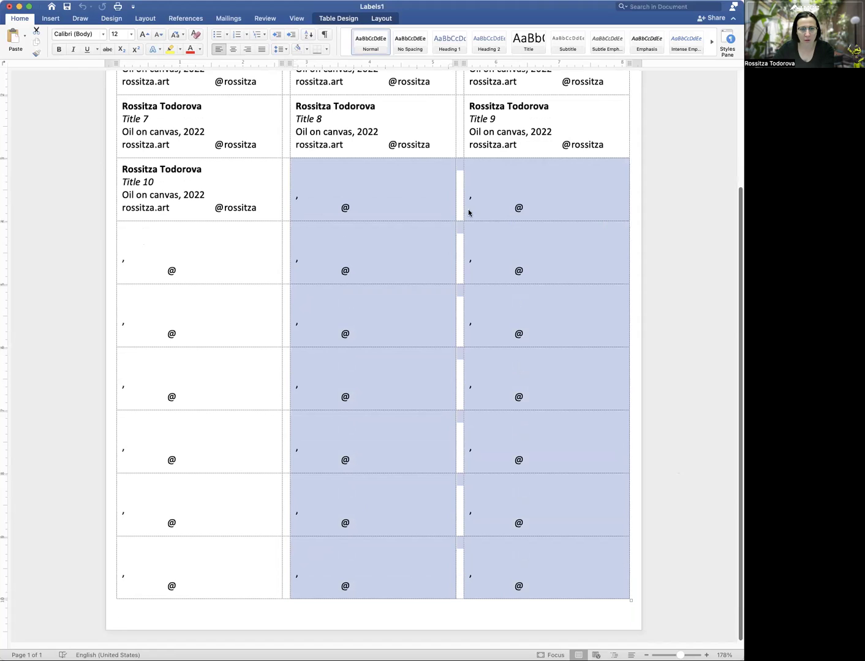
{"action": "left_click", "coordinate": [157, 281]}
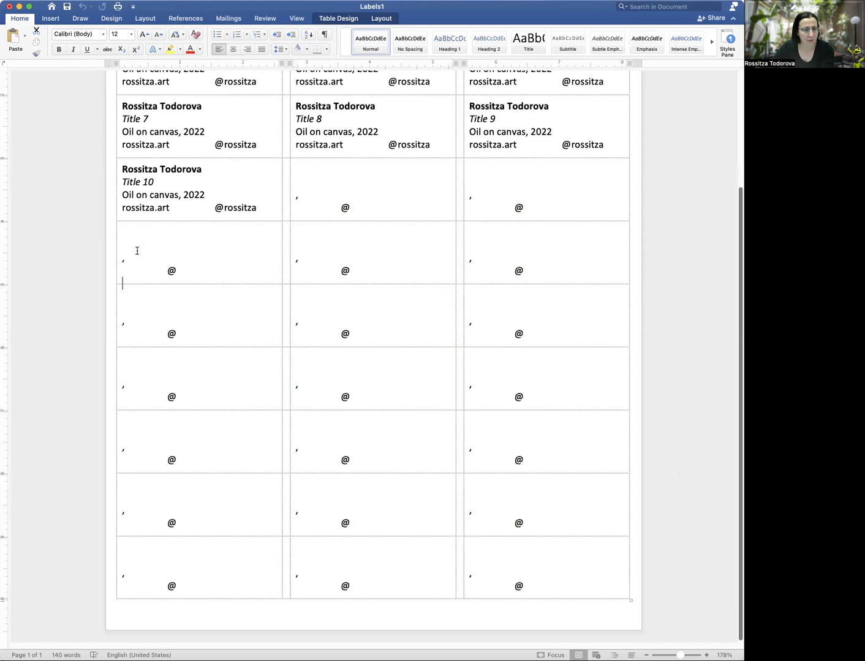
{"action": "left_click_drag", "start_coordinate": [136, 244], "coordinate": [566, 574]}
{"action": "key", "text": "BackSpace"}
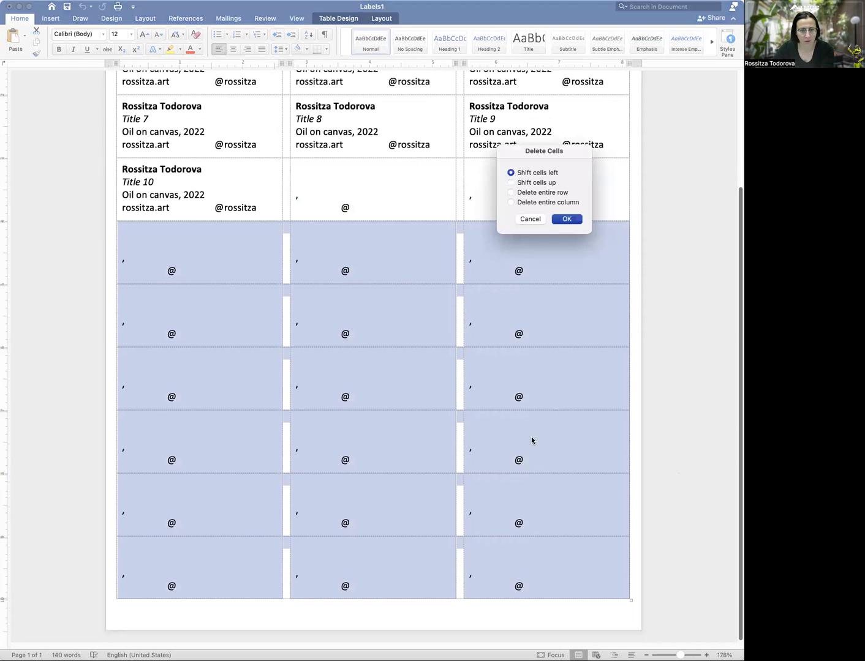
{"action": "left_click", "coordinate": [542, 193]}
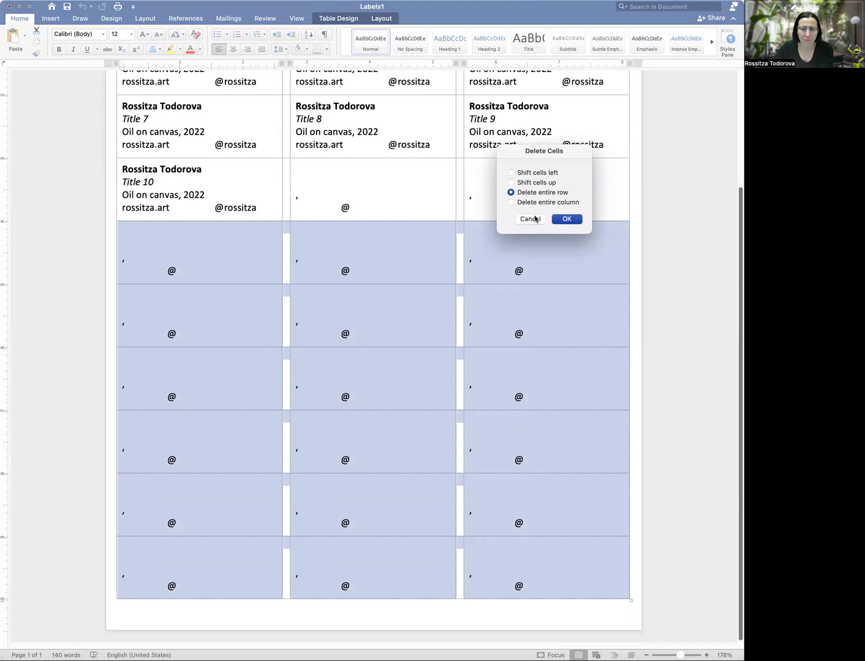
{"action": "left_click", "coordinate": [530, 219]}
Clear the stray commas and @ signs from the labels right after Title 10
{"action": "left_click_drag", "start_coordinate": [344, 201], "coordinate": [353, 211]}
{"action": "key", "text": "BackSpace"}
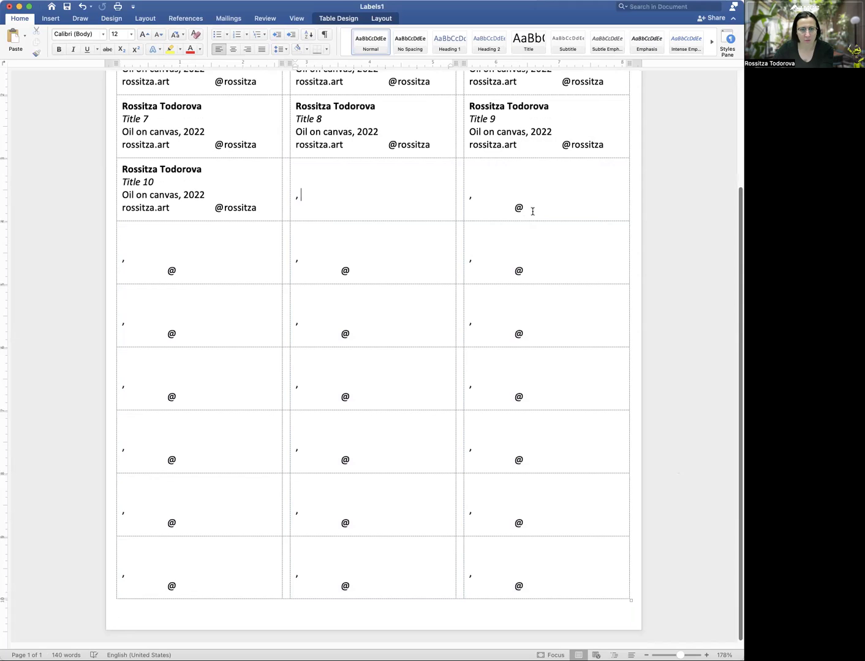
{"action": "key", "text": "BackSpace"}
{"action": "left_click_drag", "start_coordinate": [530, 215], "coordinate": [473, 193]}
{"action": "key", "text": "BackSpace"}
{"action": "left_click_drag", "start_coordinate": [531, 277], "coordinate": [483, 257]}
{"action": "key", "text": "BackSpace"}
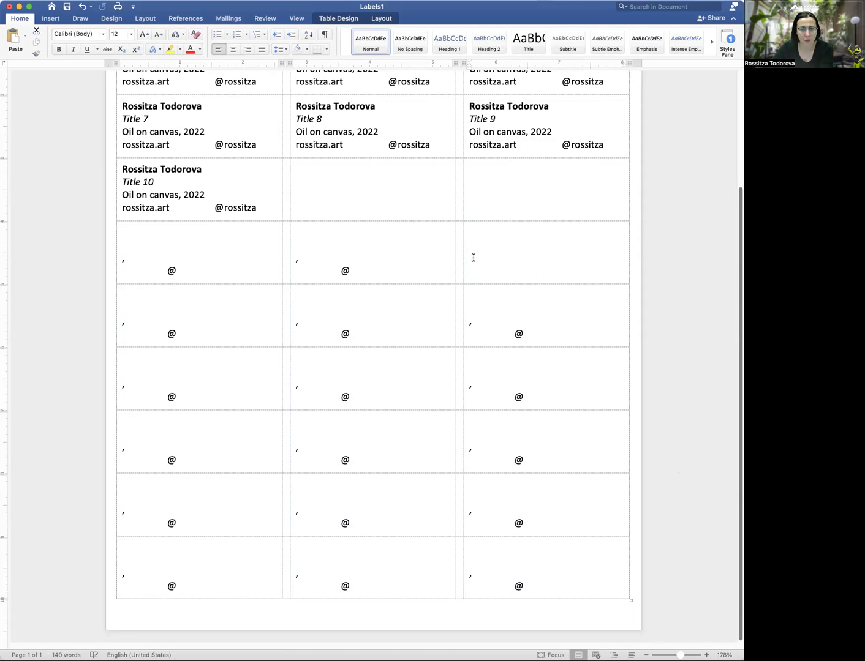
{"action": "left_click_drag", "start_coordinate": [354, 270], "coordinate": [299, 256]}
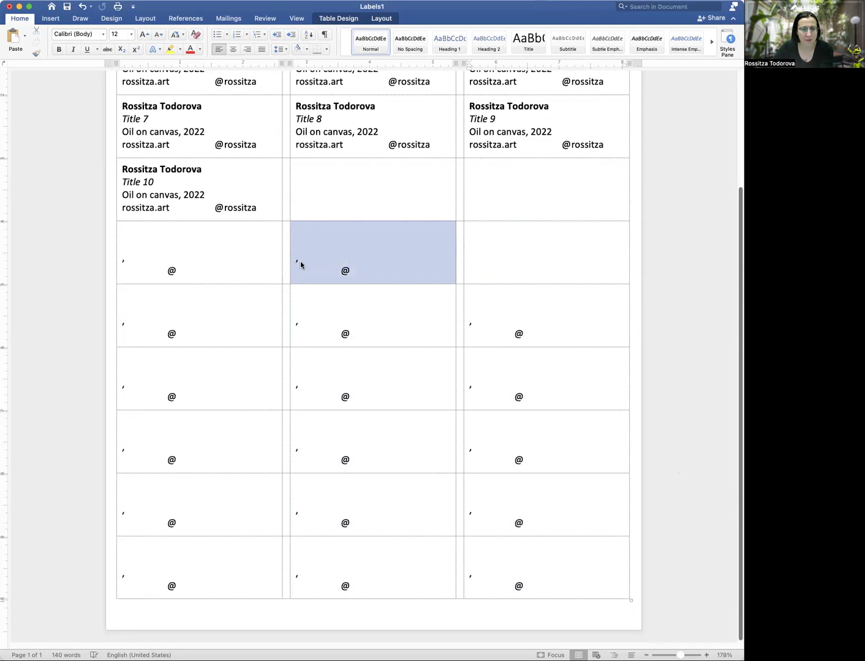
{"action": "key", "text": "BackSpace"}
{"action": "left_click", "coordinate": [530, 222]}
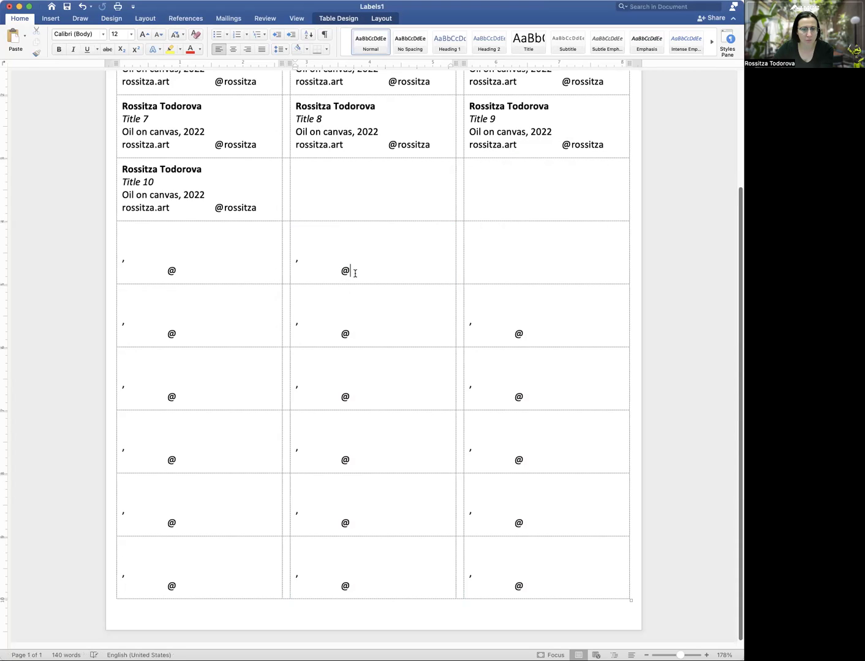
Delete the comma and @ from the middle, left, and next row of empty labels
{"action": "left_click_drag", "start_coordinate": [356, 271], "coordinate": [297, 259]}
{"action": "key", "text": "BackSpace"}
{"action": "left_click_drag", "start_coordinate": [178, 271], "coordinate": [123, 261]}
{"action": "key", "text": "BackSpace"}
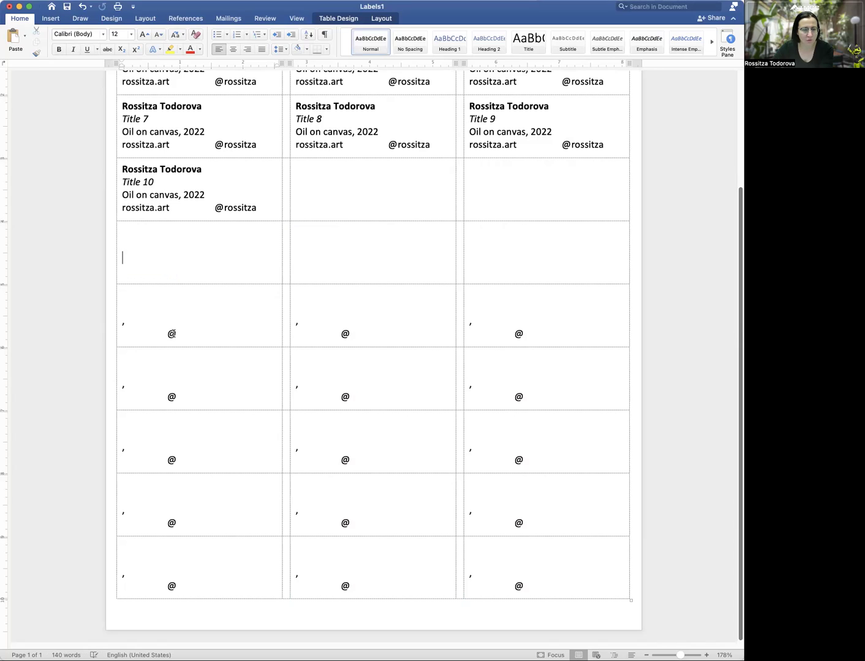
{"action": "left_click_drag", "start_coordinate": [177, 334], "coordinate": [141, 325]}
{"action": "key", "text": "BackSpace"}
{"action": "left_click_drag", "start_coordinate": [350, 334], "coordinate": [297, 320]}
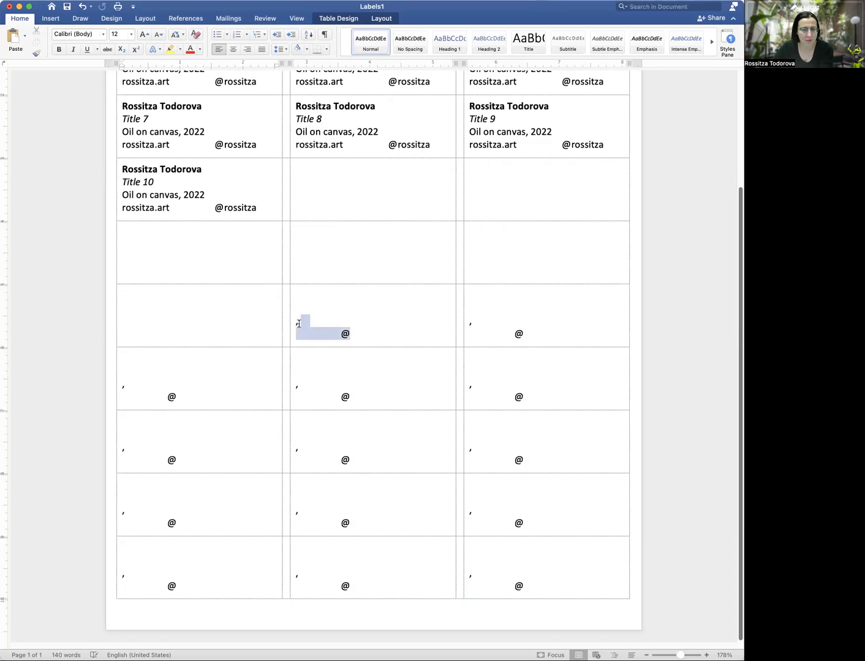
{"action": "key", "text": "BackSpace"}
{"action": "left_click_drag", "start_coordinate": [558, 334], "coordinate": [474, 320]}
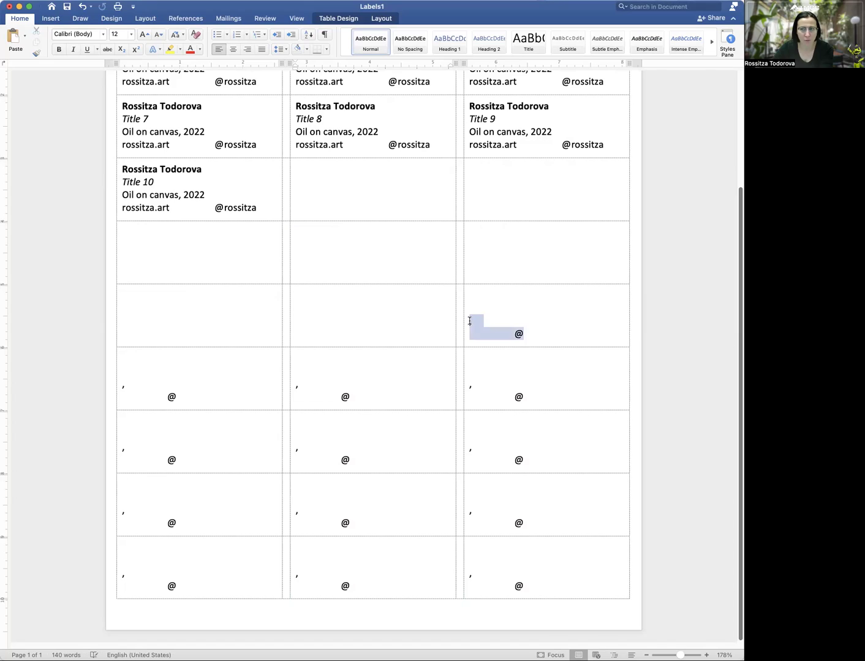
{"action": "key", "text": "BackSpace"}
Empty the right-column labels down to the bottom, plus the bottom middle label
{"action": "left_click_drag", "start_coordinate": [531, 400], "coordinate": [474, 382]}
{"action": "key", "text": "BackSpace"}
{"action": "left_click_drag", "start_coordinate": [533, 459], "coordinate": [480, 448]}
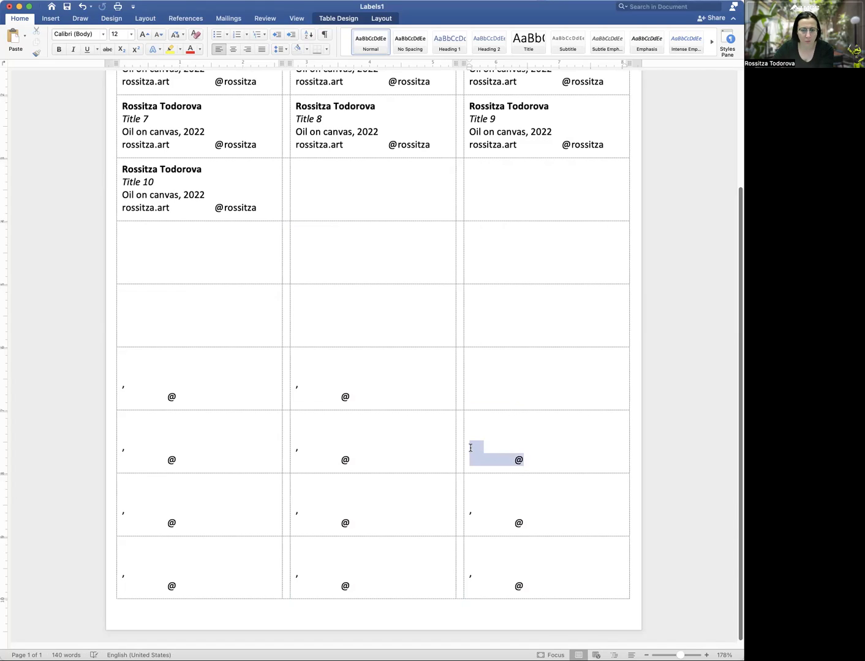
{"action": "key", "text": "BackSpace"}
{"action": "left_click_drag", "start_coordinate": [527, 522], "coordinate": [469, 514]}
{"action": "key", "text": "BackSpace"}
{"action": "left_click_drag", "start_coordinate": [532, 591], "coordinate": [470, 574]}
{"action": "key", "text": "BackSpace"}
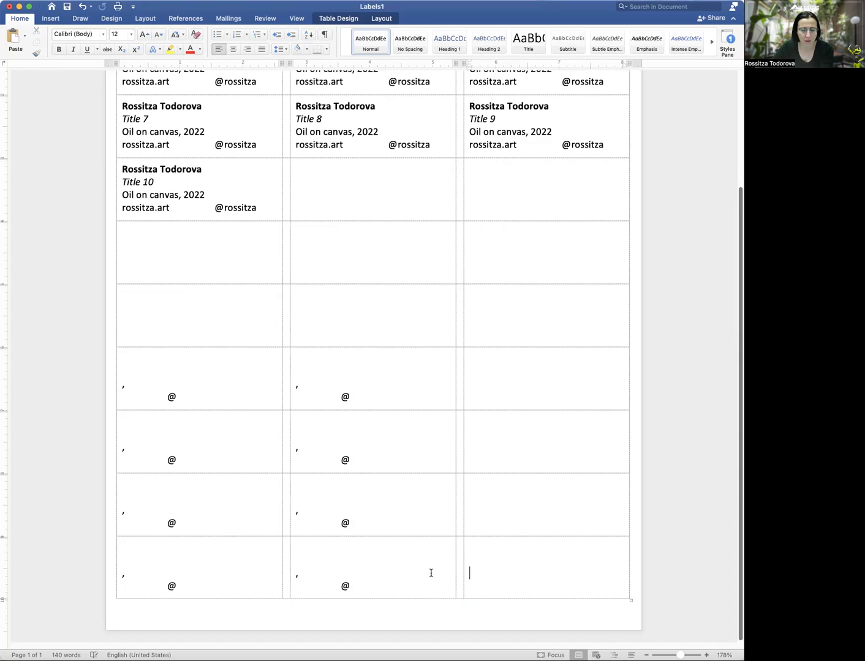
{"action": "left_click_drag", "start_coordinate": [353, 586], "coordinate": [297, 575]}
{"action": "key", "text": "BackSpace"}
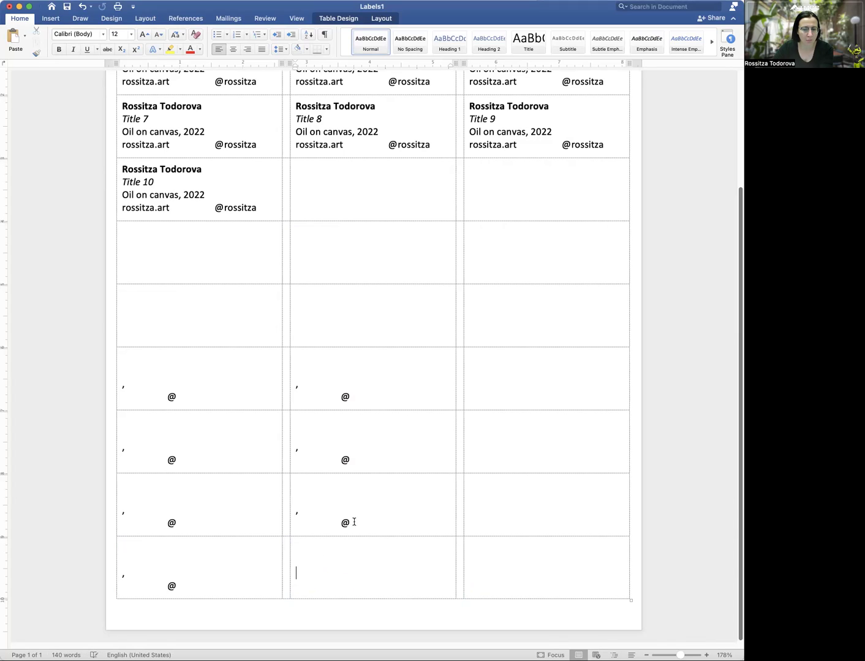
Clear the remaining commas and @ signs up the middle column of empty labels
{"action": "left_click_drag", "start_coordinate": [355, 521], "coordinate": [298, 508]}
{"action": "key", "text": "BackSpace"}
{"action": "left_click_drag", "start_coordinate": [352, 463], "coordinate": [296, 443]}
{"action": "key", "text": "BackSpace"}
{"action": "left_click_drag", "start_coordinate": [351, 395], "coordinate": [294, 385]}
{"action": "key", "text": "BackSpace"}
Clear the last commas and @ signs up the left column of empty labels
{"action": "left_click_drag", "start_coordinate": [177, 587], "coordinate": [121, 574]}
{"action": "key", "text": "BackSpace"}
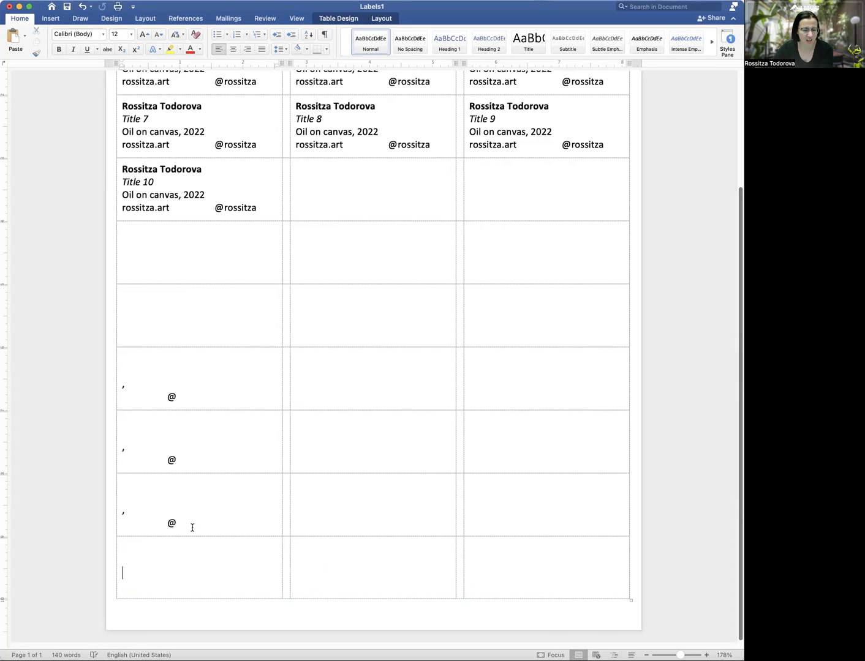
{"action": "left_click_drag", "start_coordinate": [191, 525], "coordinate": [124, 508]}
{"action": "key", "text": "BackSpace"}
{"action": "left_click_drag", "start_coordinate": [177, 463], "coordinate": [121, 442]}
{"action": "key", "text": "BackSpace"}
{"action": "left_click_drag", "start_coordinate": [177, 400], "coordinate": [121, 382]}
{"action": "key", "text": "BackSpace"}
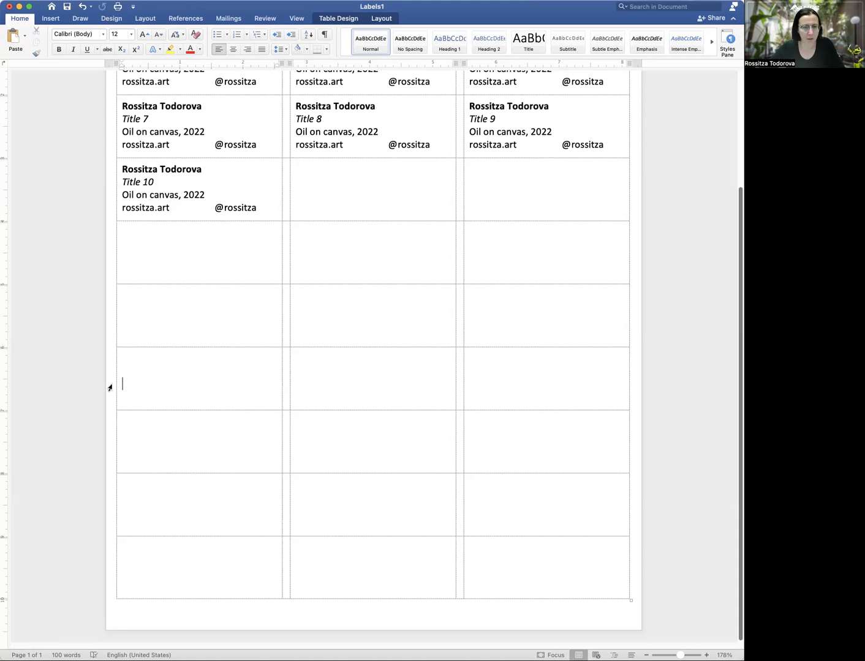
Scroll back to the top of Labels1 and choose Save As
{"action": "scroll", "coordinate": [292, 295], "scroll_direction": "up", "scroll_amount": 5}
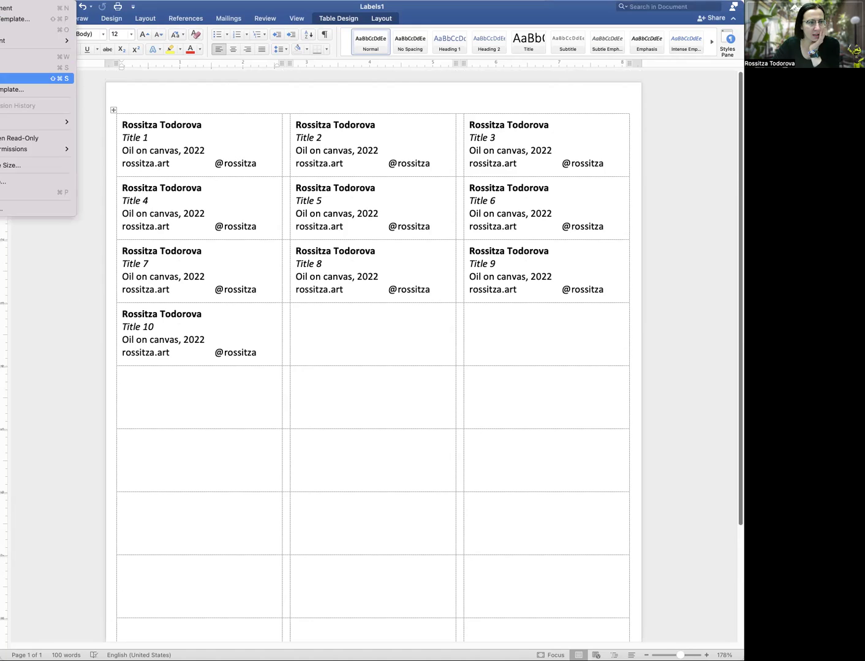
{"action": "left_click", "coordinate": [246, 149]}
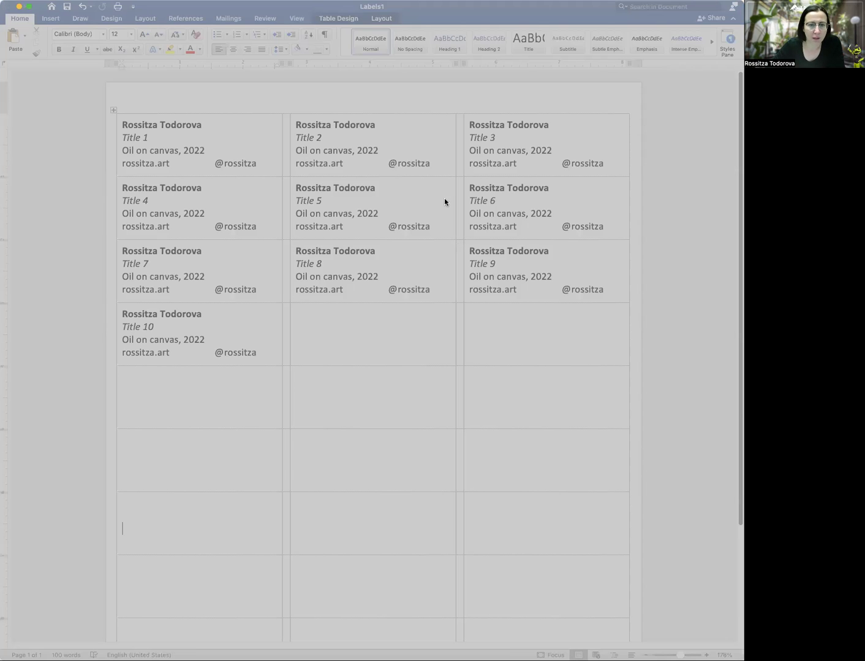